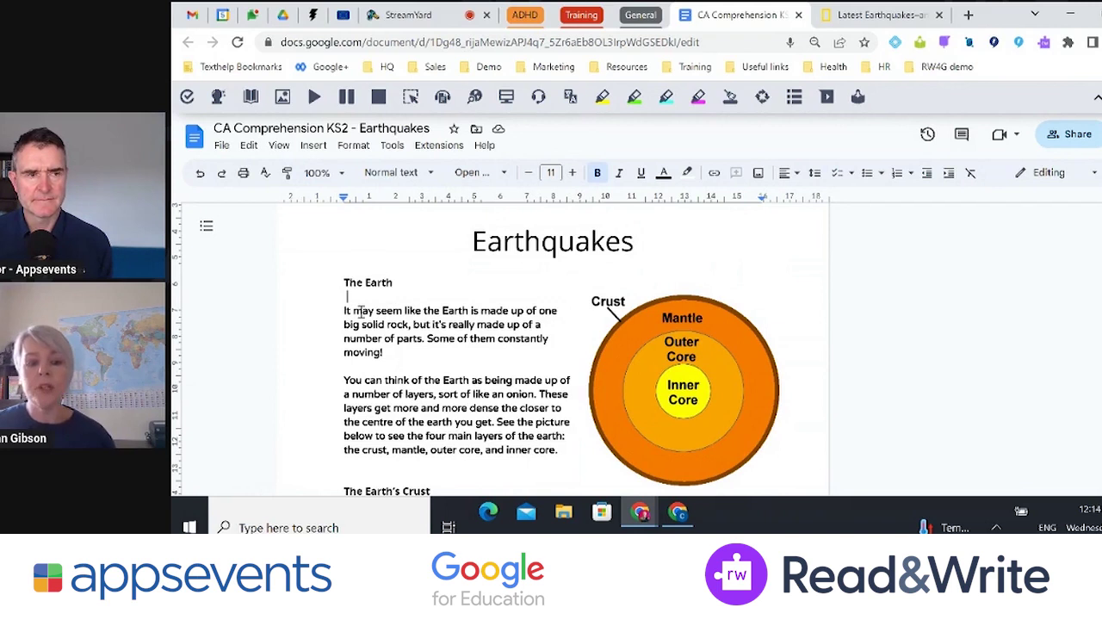
Step: Read the first paragraph under The Earth aloud from the cursor, pausing at 'solid'
scroll(359, 312, down, 2)
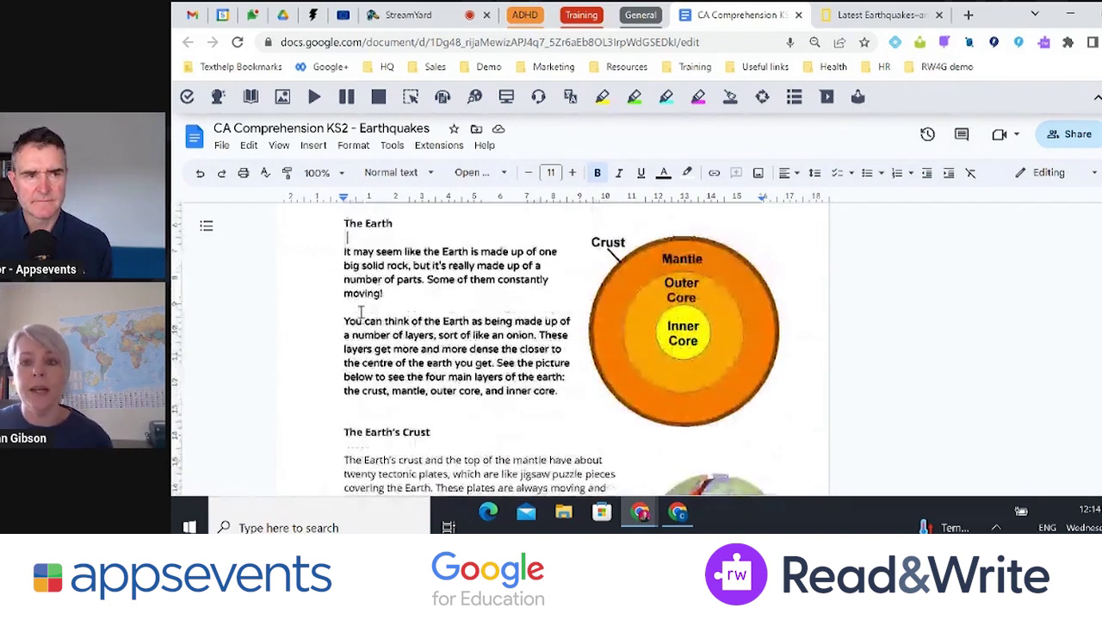
scroll(360, 312, up, 2)
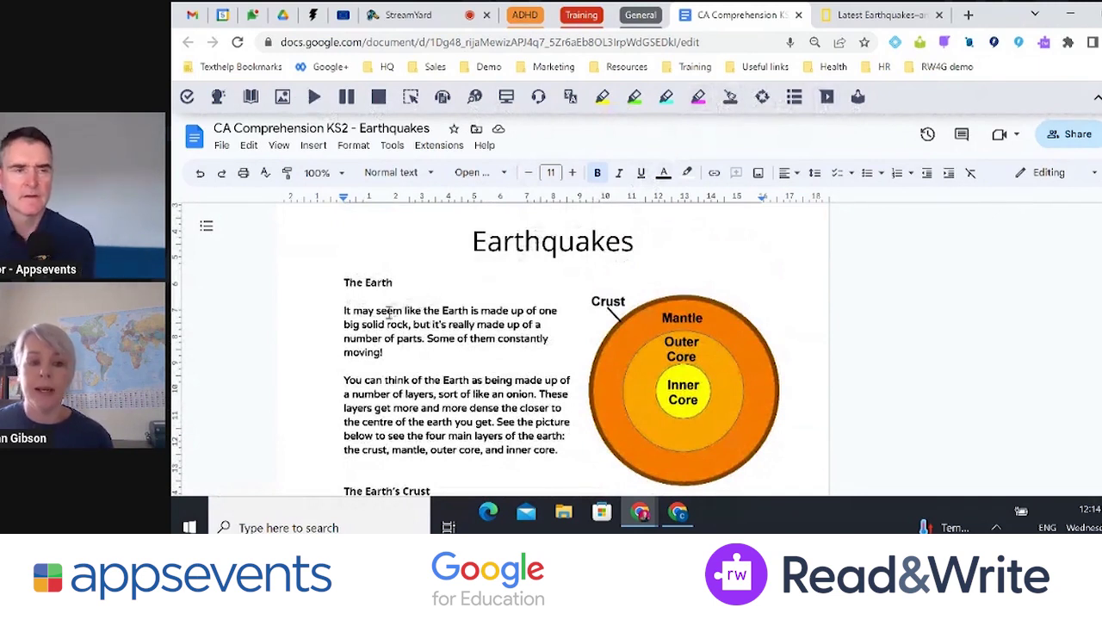
click(341, 317)
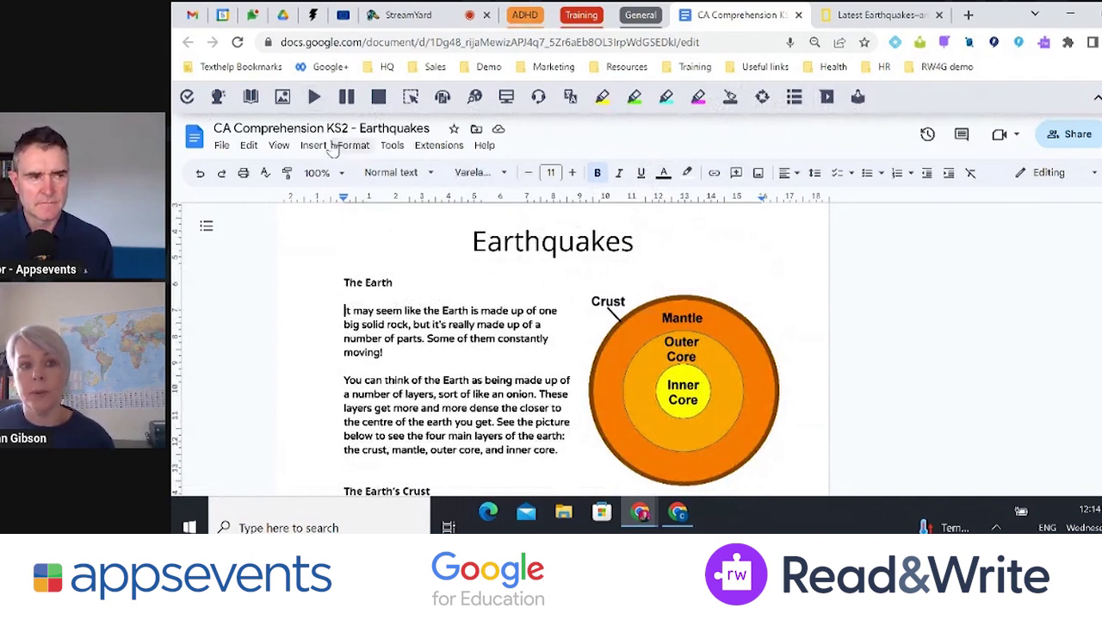
click(311, 100)
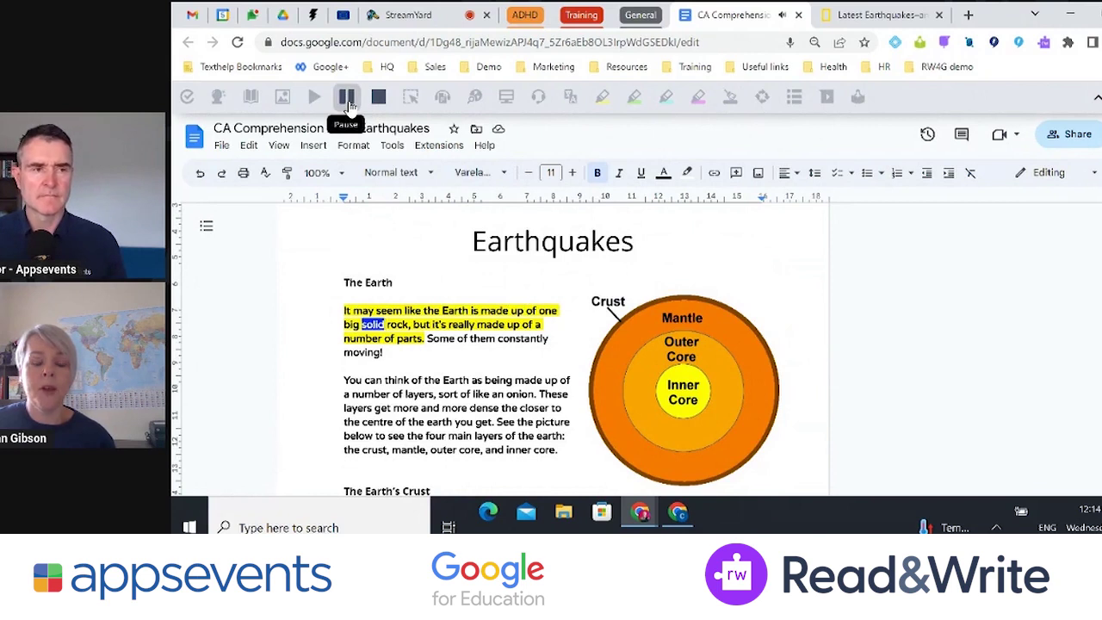
click(347, 98)
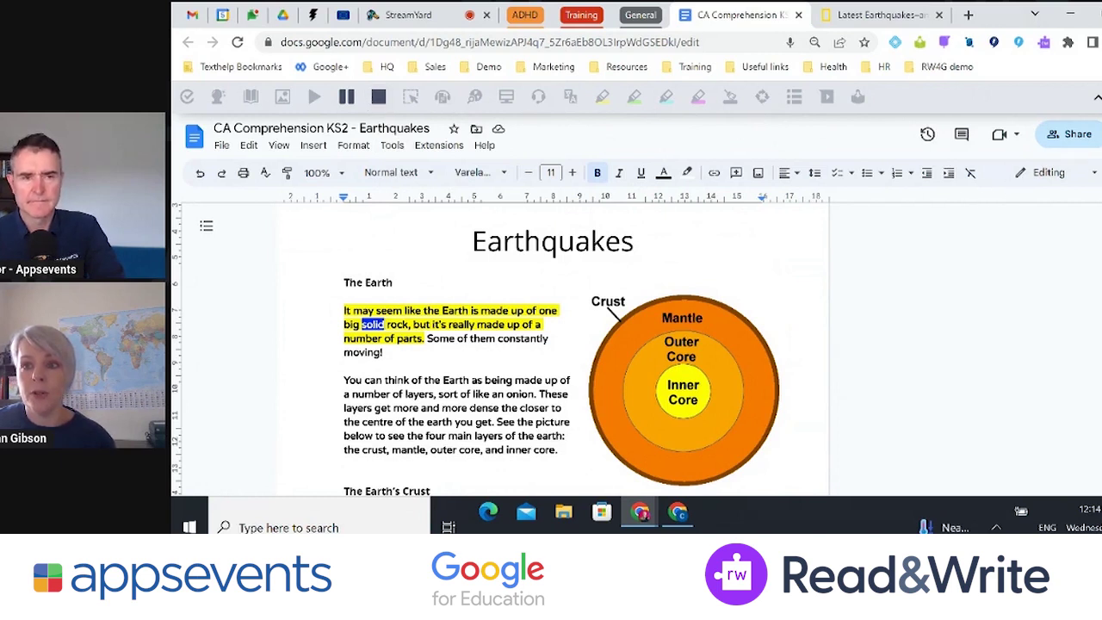
click(1090, 96)
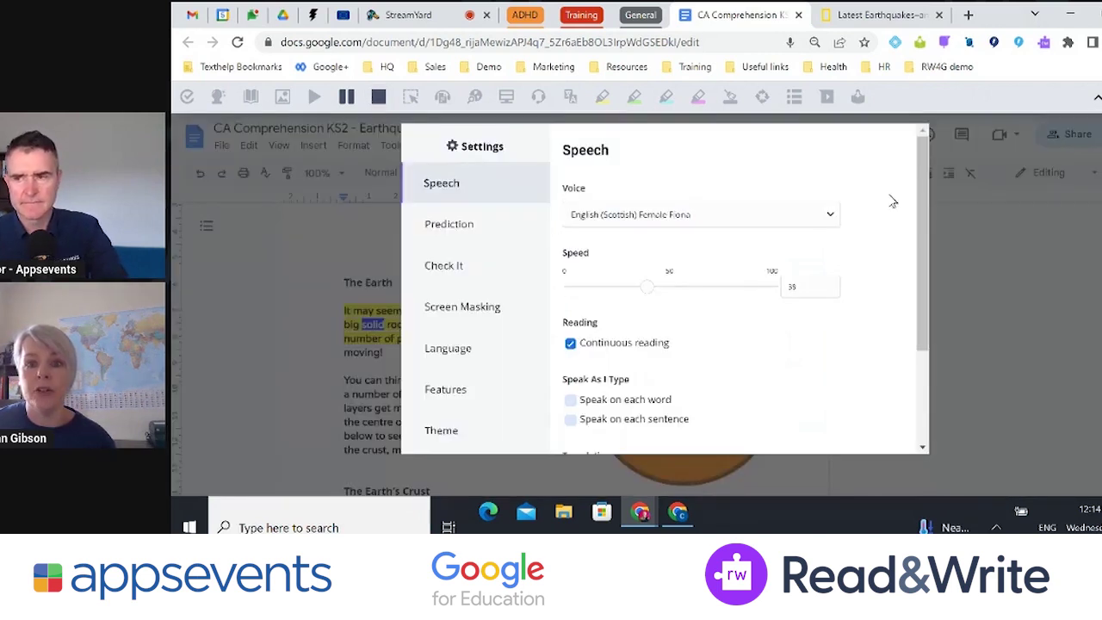
click(1076, 124)
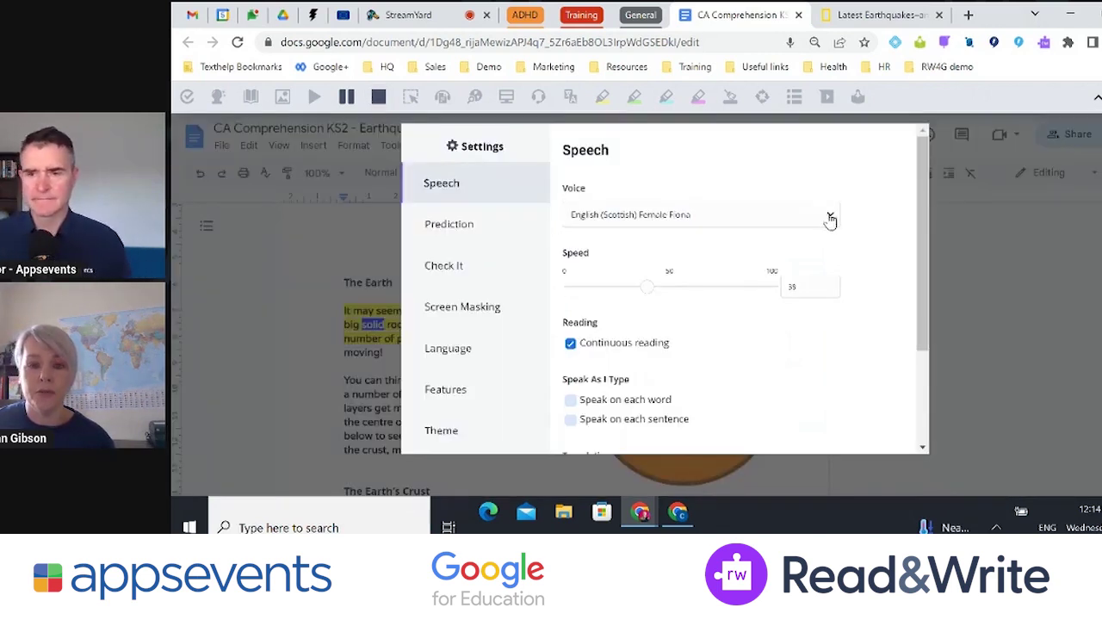
click(830, 217)
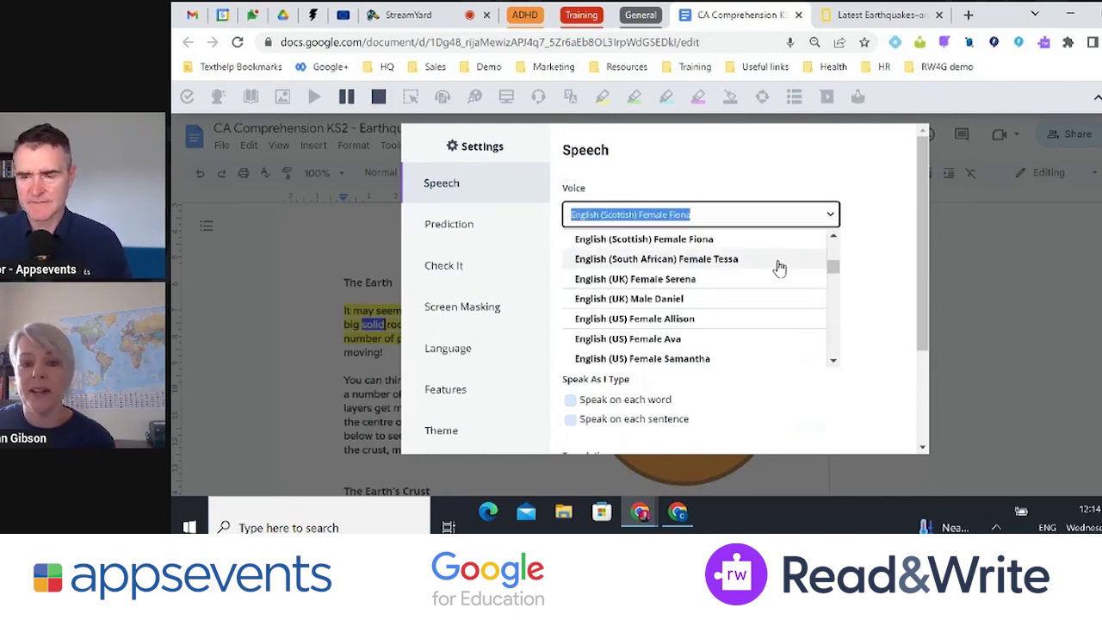
scroll(779, 267, down, 1)
scroll(779, 268, down, 4)
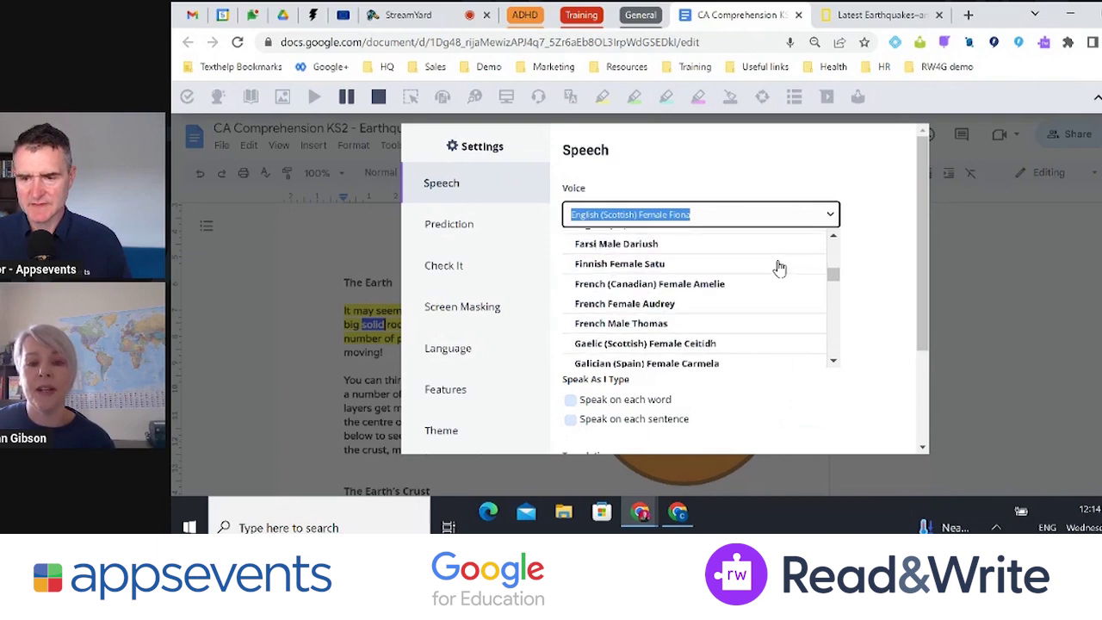
scroll(779, 269, down, 6)
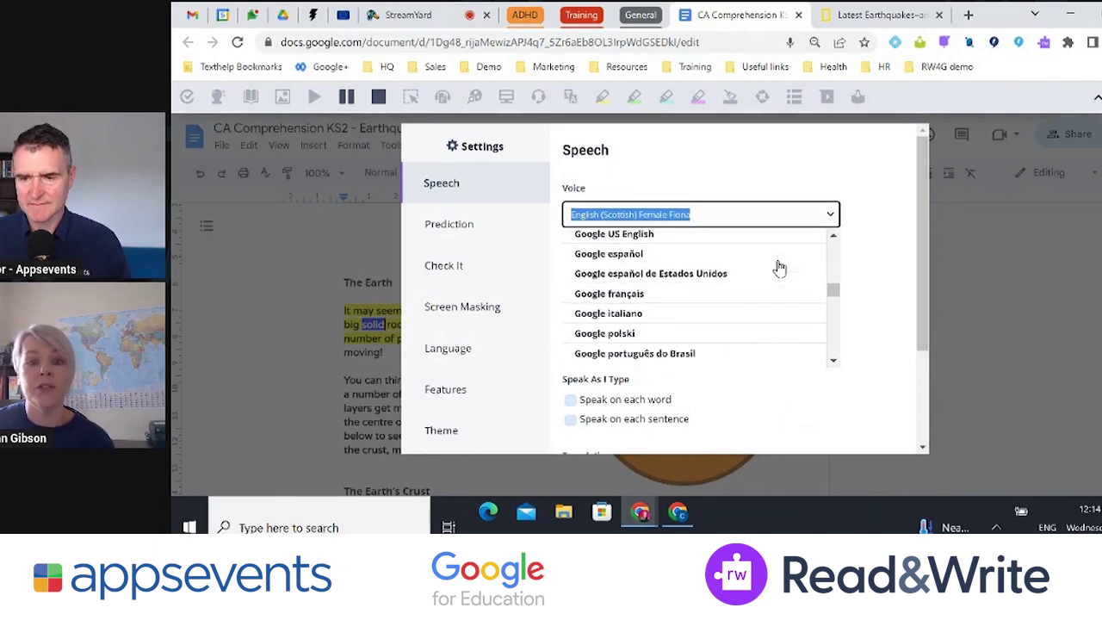
scroll(779, 269, down, 6)
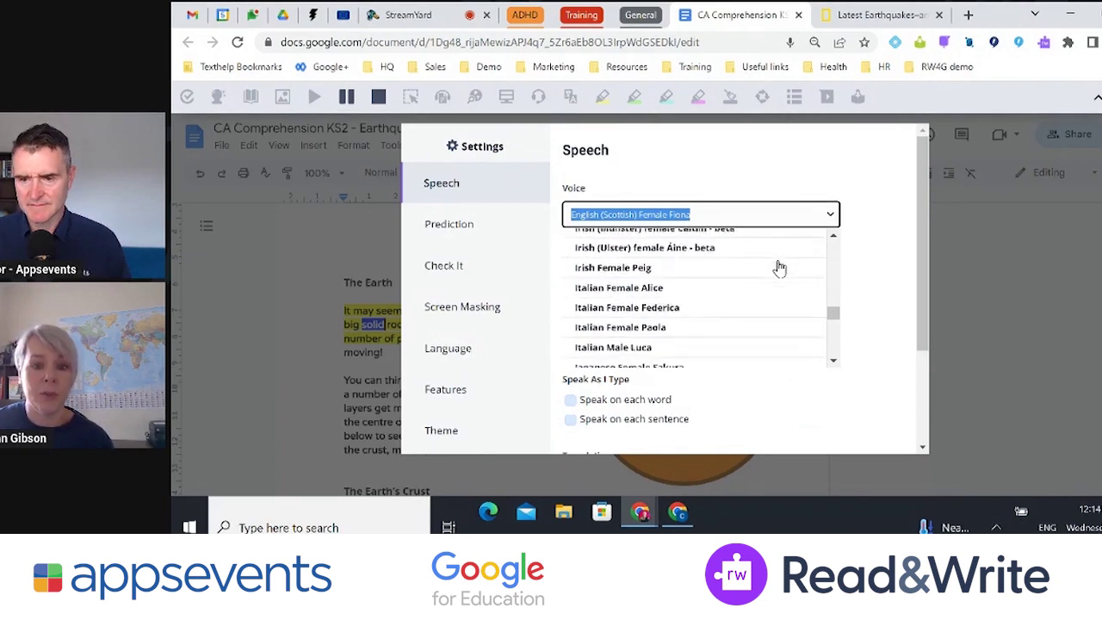
scroll(779, 269, down, 6)
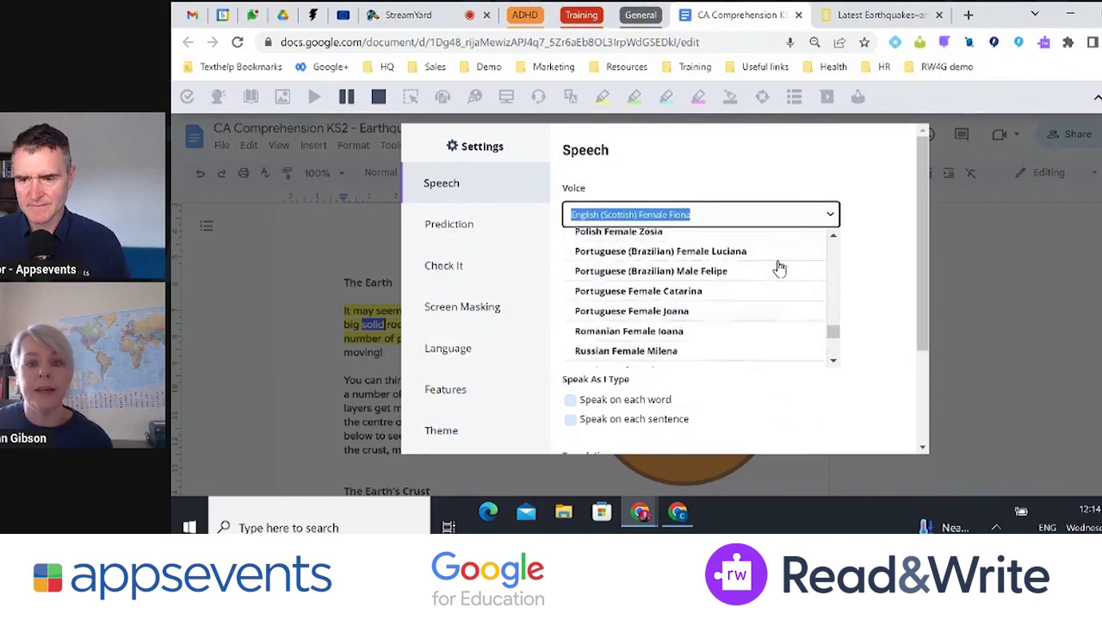
scroll(878, 300, down, 3)
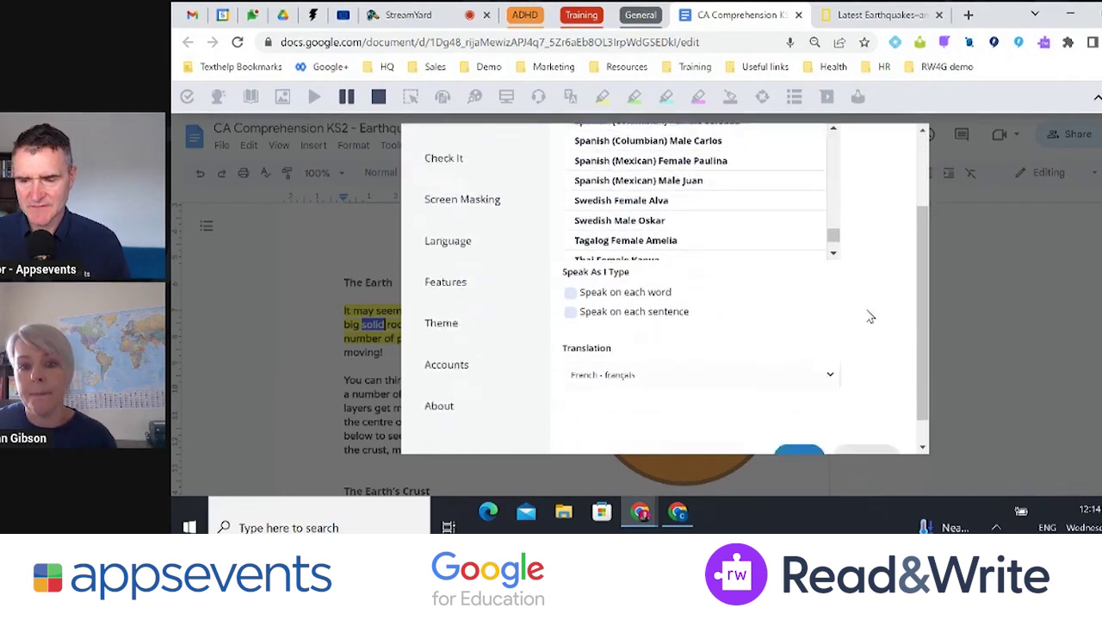
scroll(800, 308, up, 2)
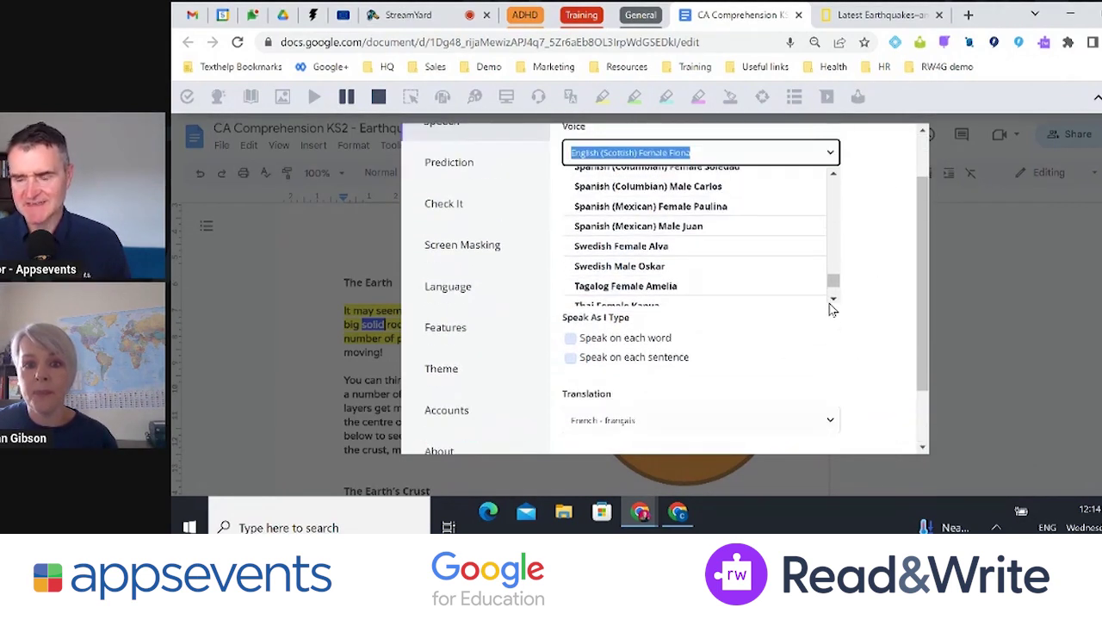
scroll(750, 267, up, 6)
scroll(754, 270, up, 6)
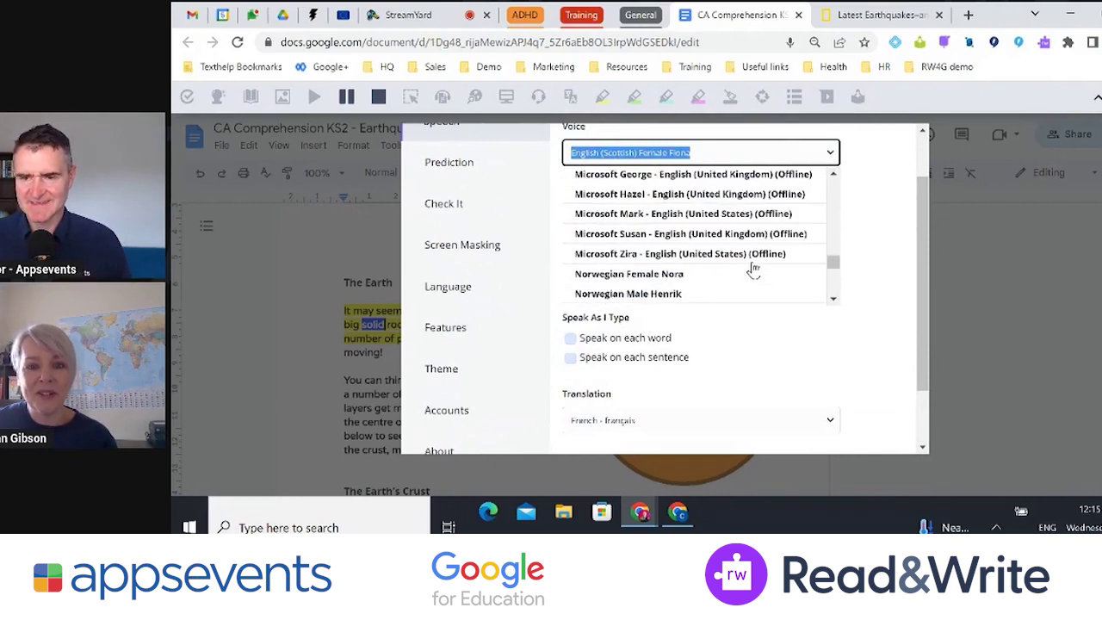
scroll(753, 270, up, 8)
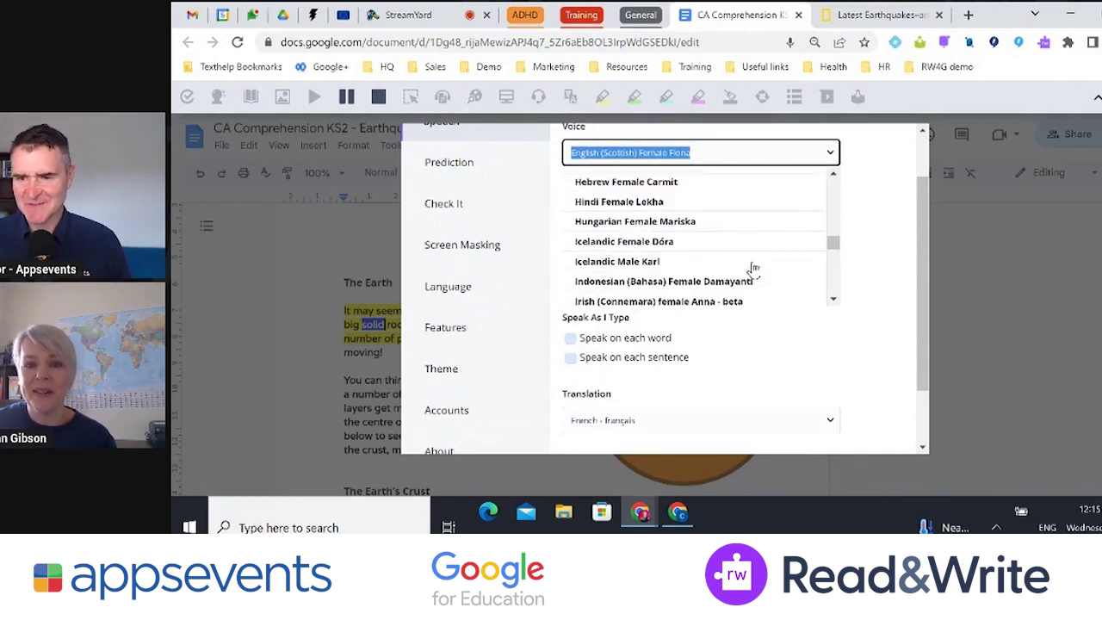
scroll(753, 270, up, 6)
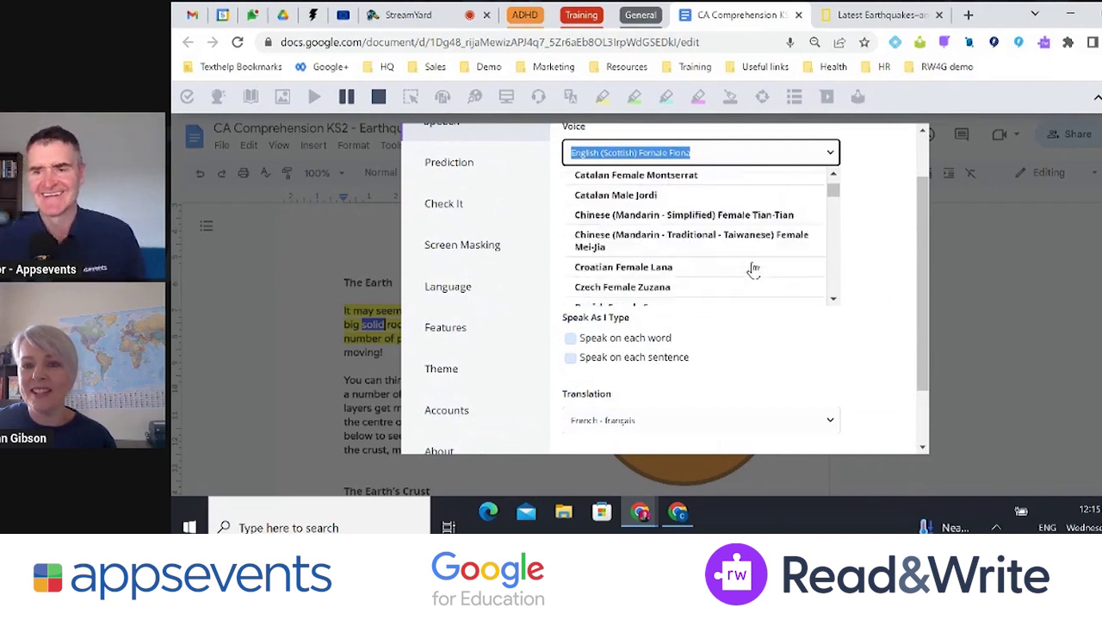
scroll(861, 339, down, 3)
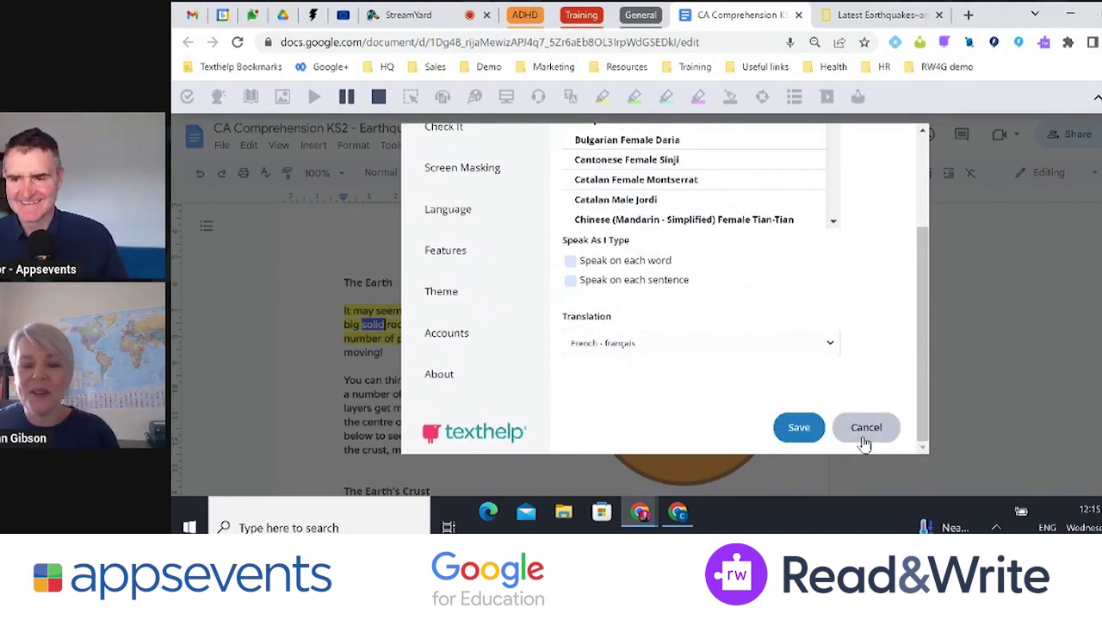
click(863, 443)
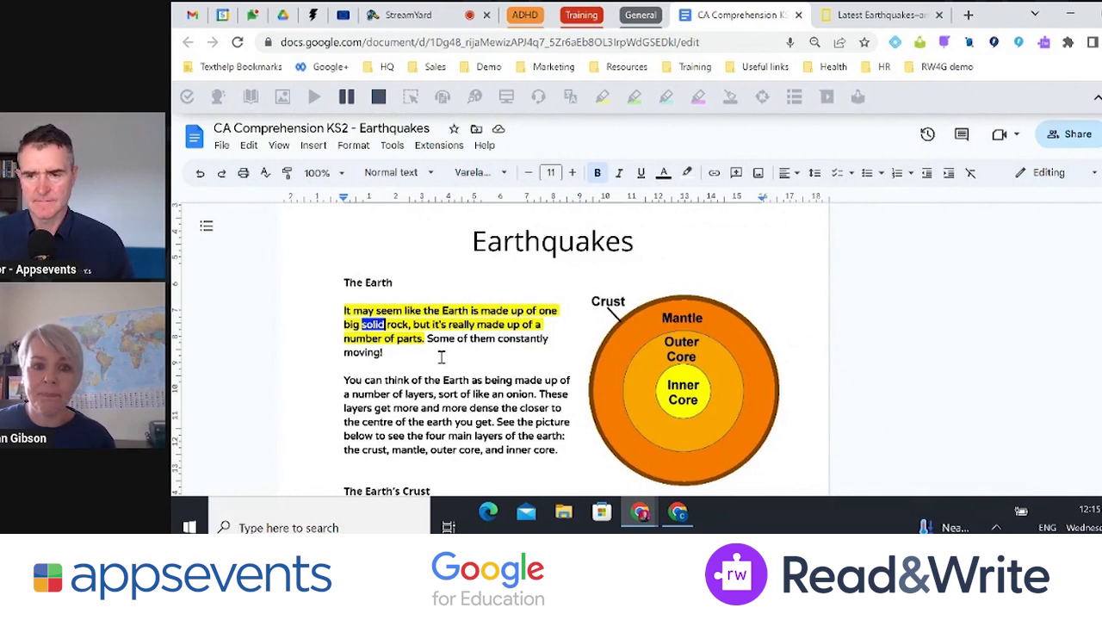
Step: Stop reading, select 'Earth' in the heading, and view its definitions, pictures and French translation
click(380, 98)
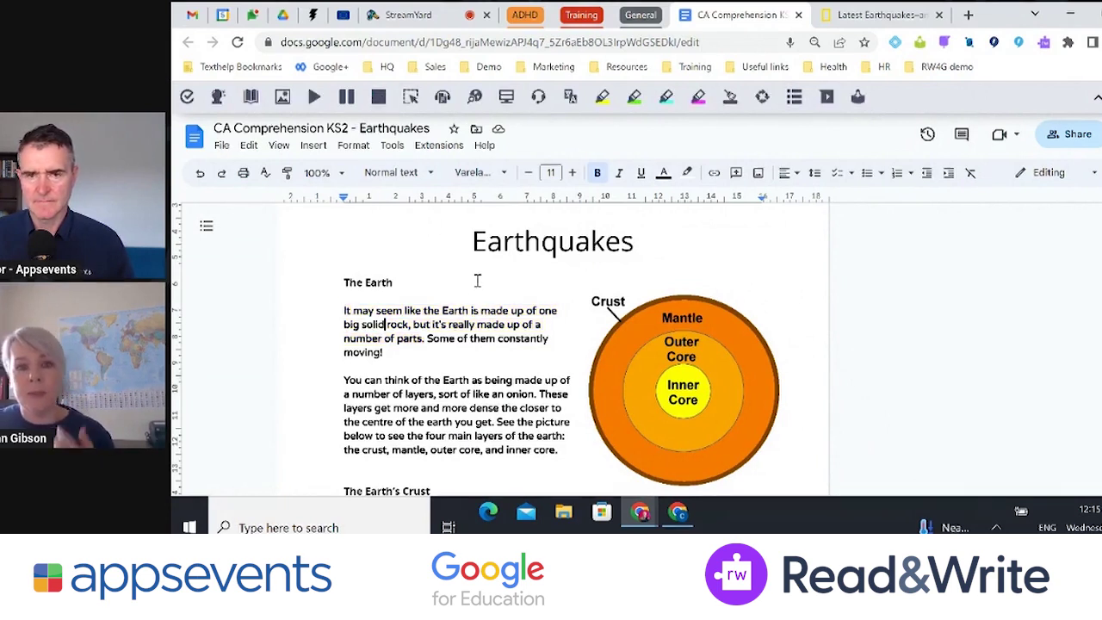
double_click(377, 285)
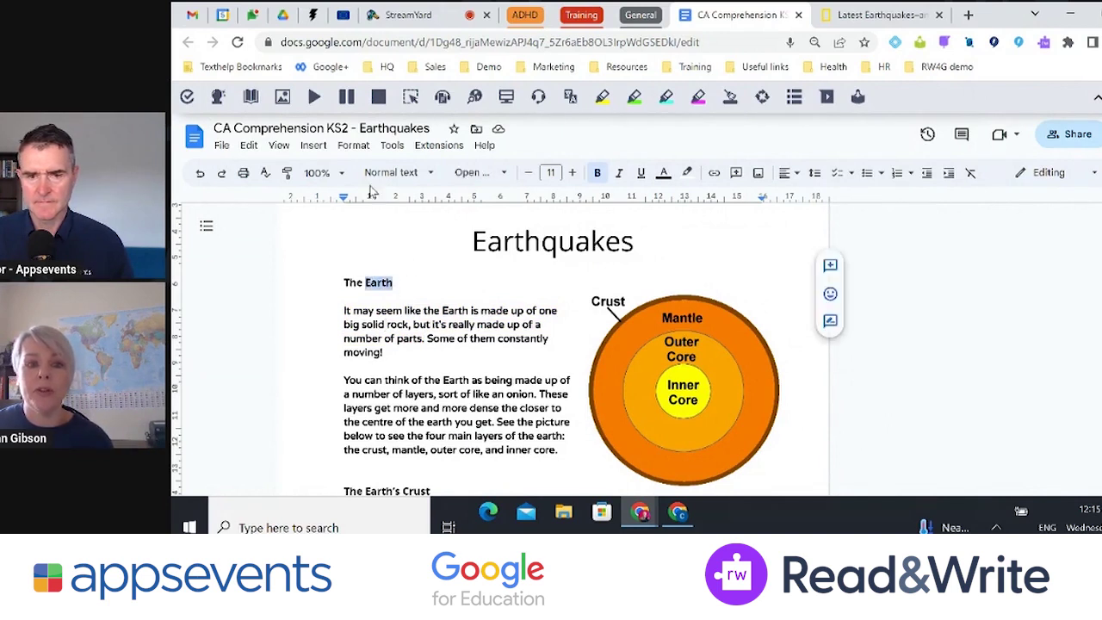
click(250, 96)
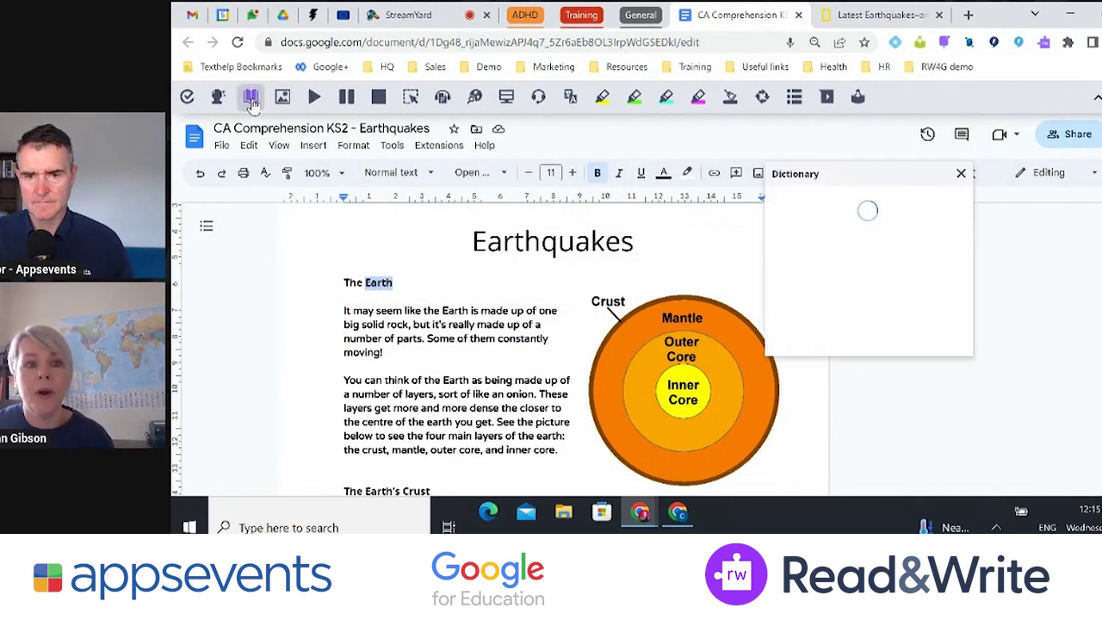
drag(838, 183, 882, 146)
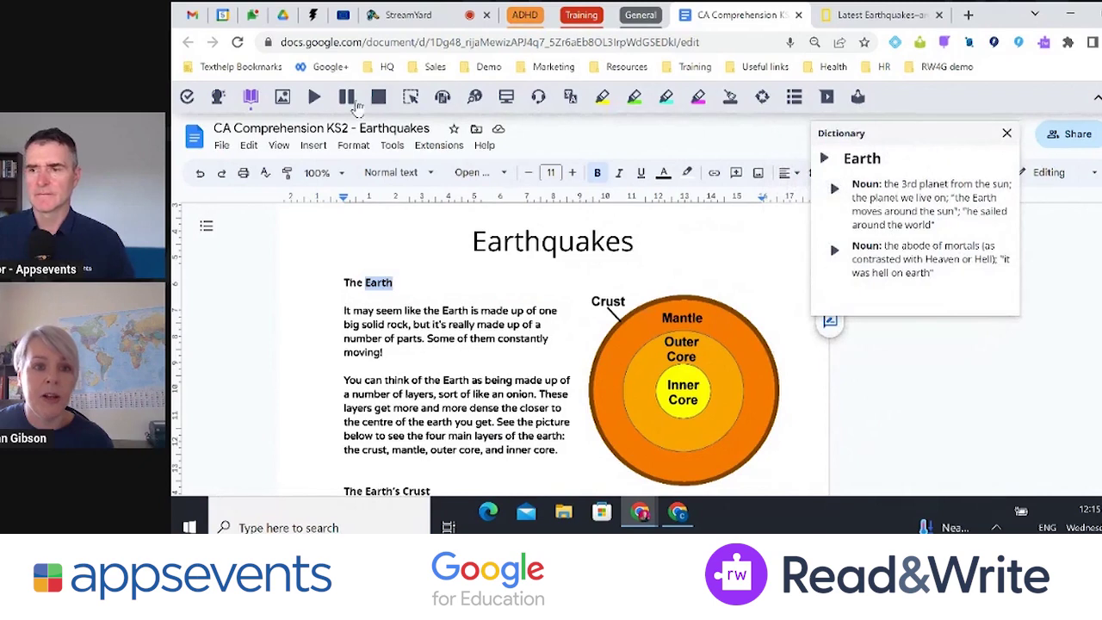
click(283, 97)
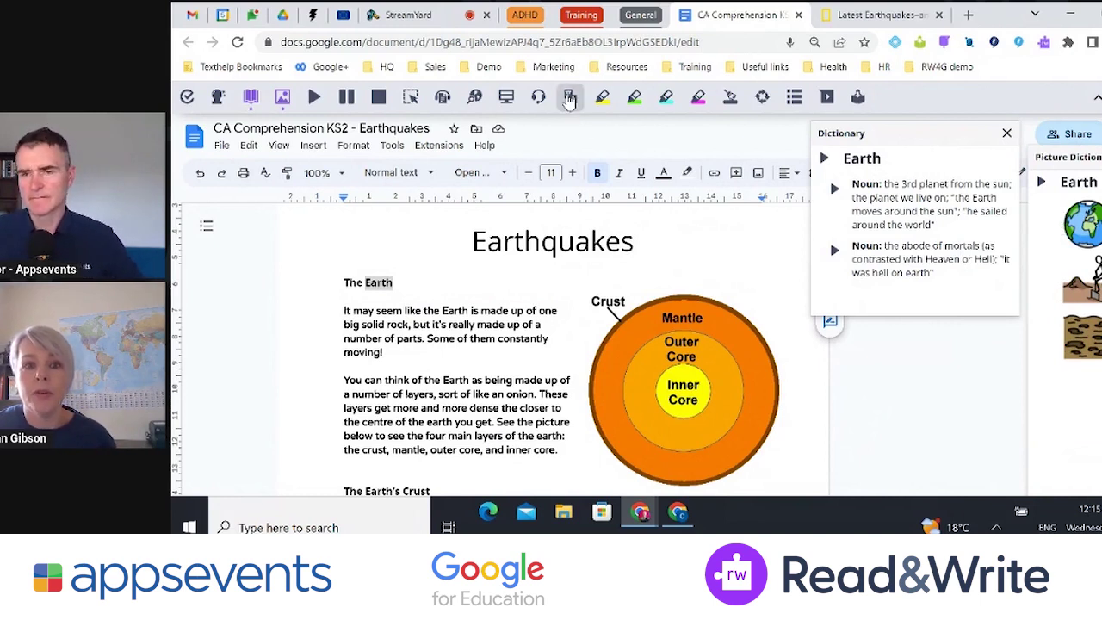
click(568, 97)
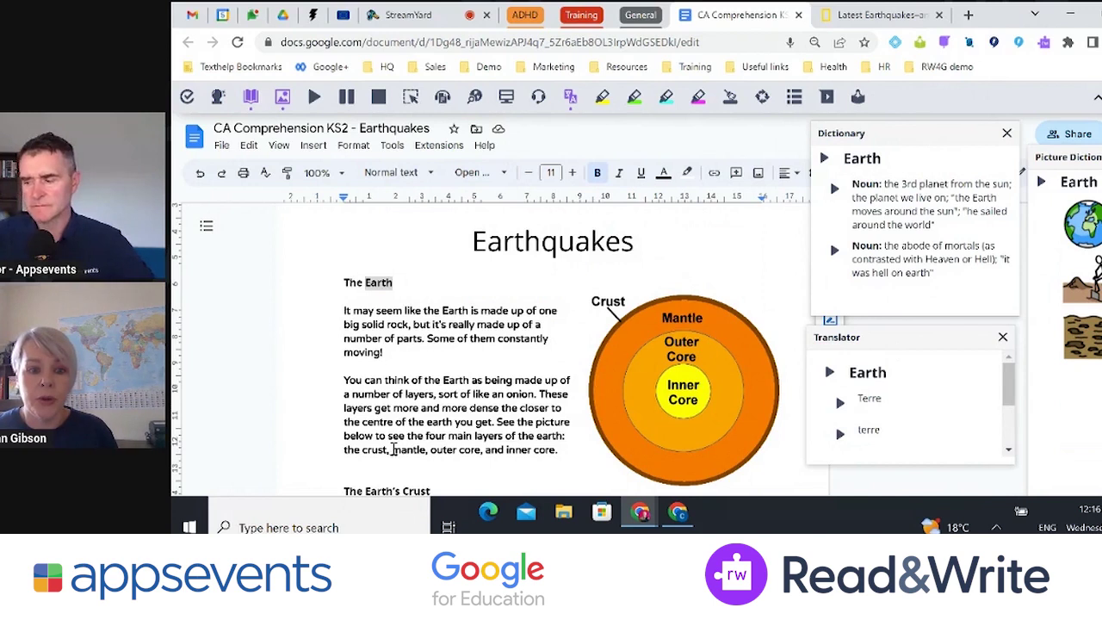
Step: Look up 'core' from 'outer core', then close the Dictionary, Picture Dictionary and Translator panels
drag(458, 450, 482, 449)
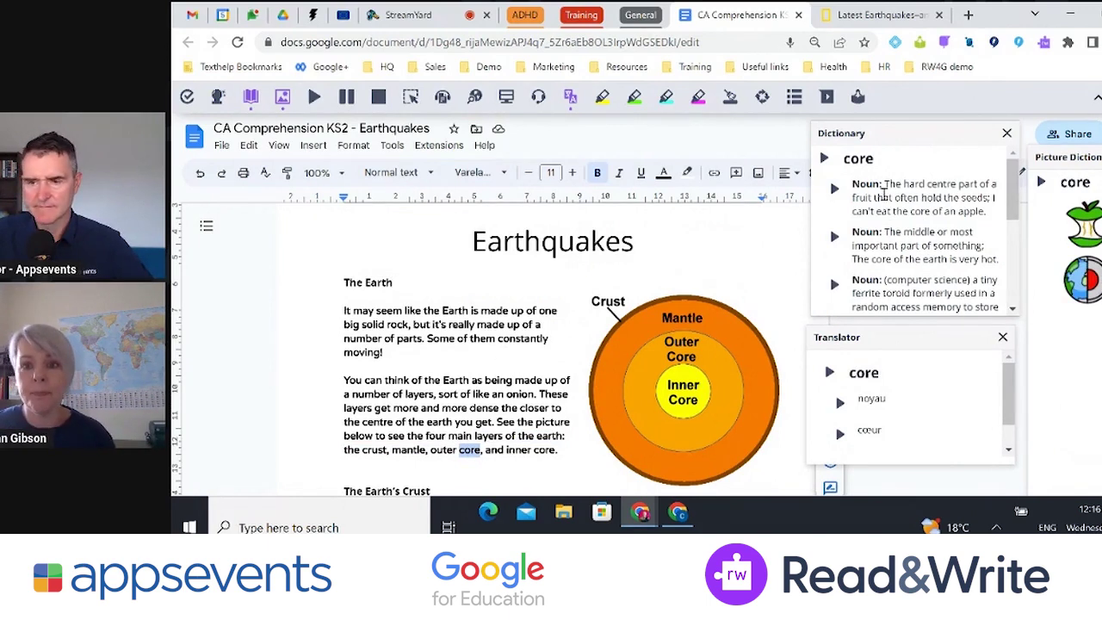
click(1006, 132)
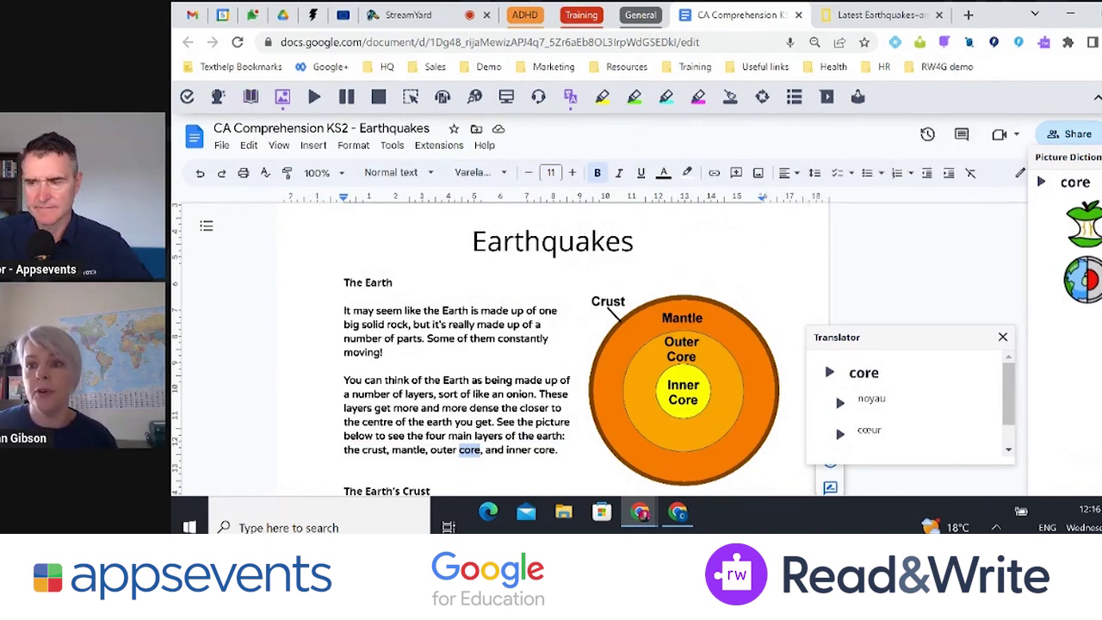
click(1003, 337)
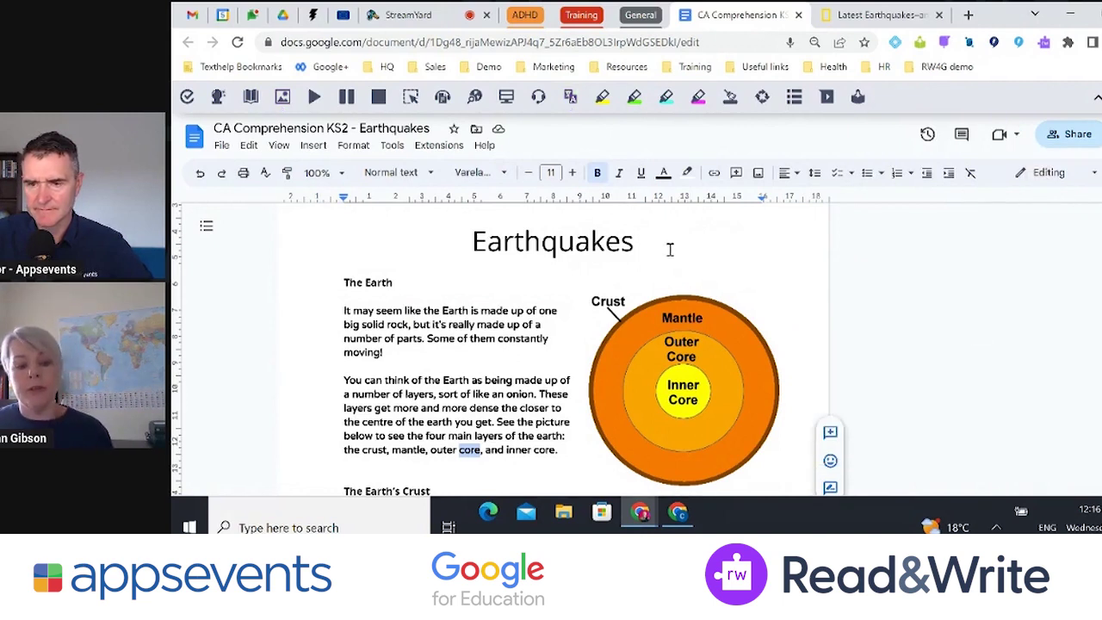
Step: Select the Earth layers diagram in the document
scroll(670, 249, down, 1)
scroll(637, 241, up, 1)
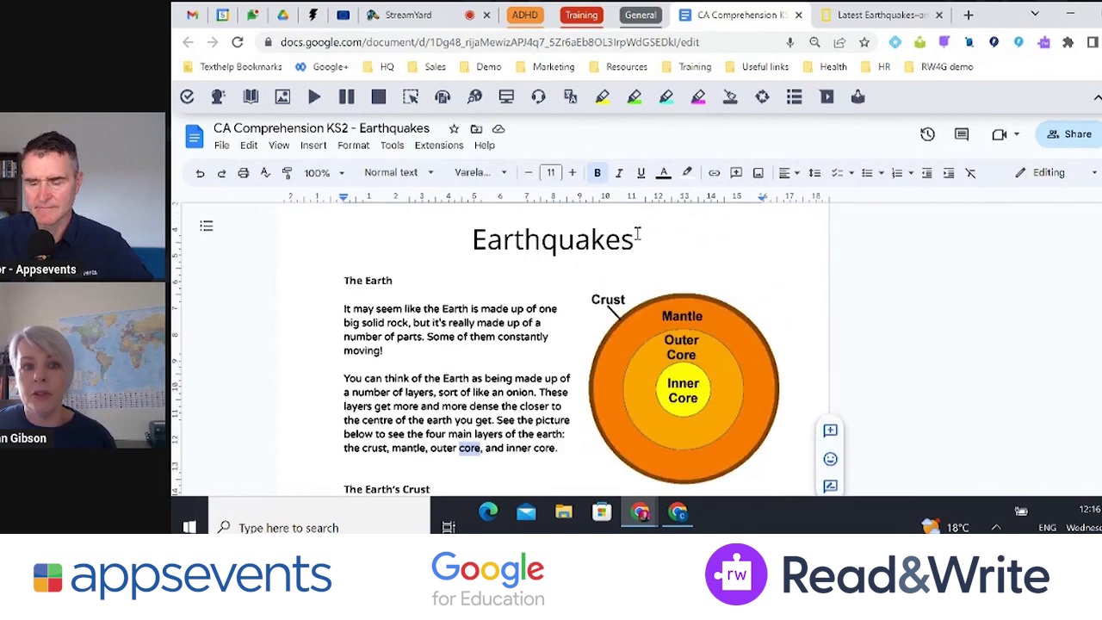
click(675, 318)
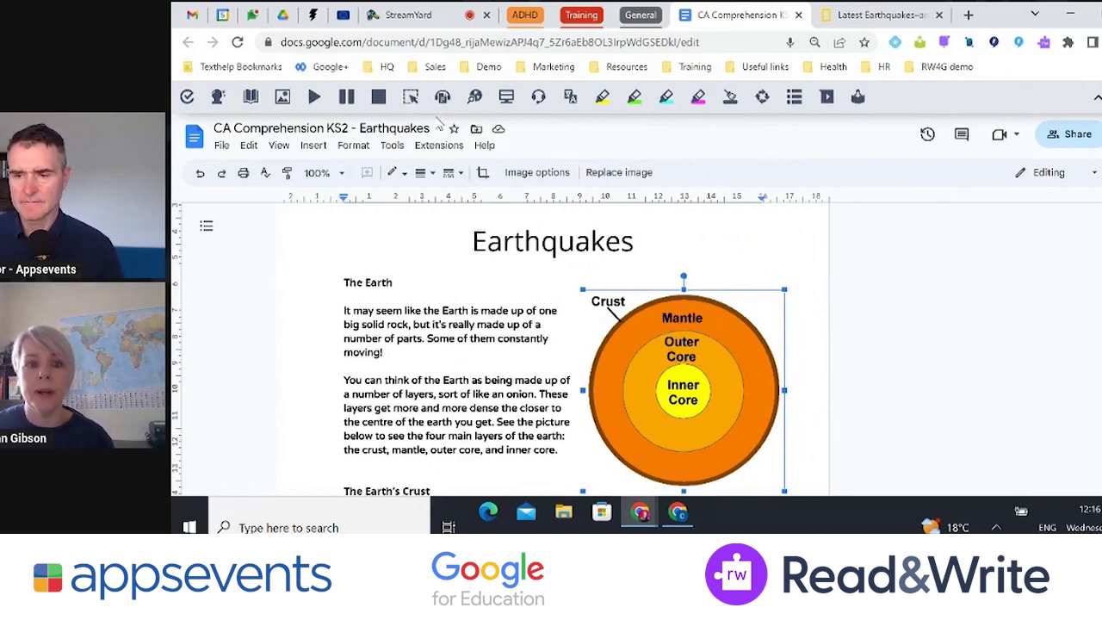
Step: Capture the diagram's Mantle label with Screenshot Reader to hear it, then return to the text
click(410, 96)
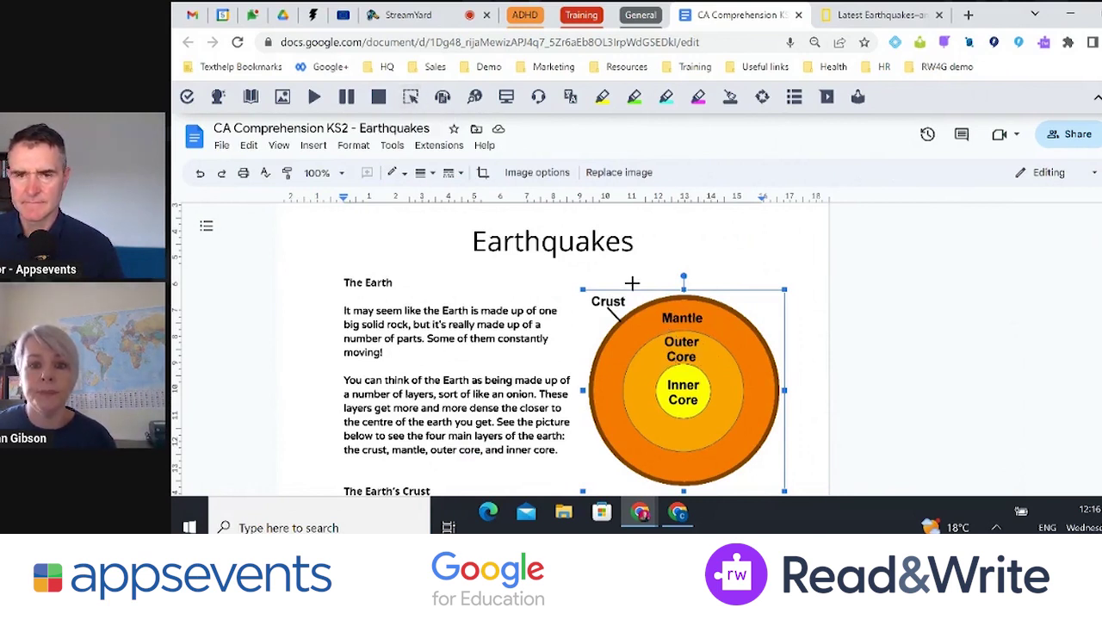
drag(658, 308, 710, 325)
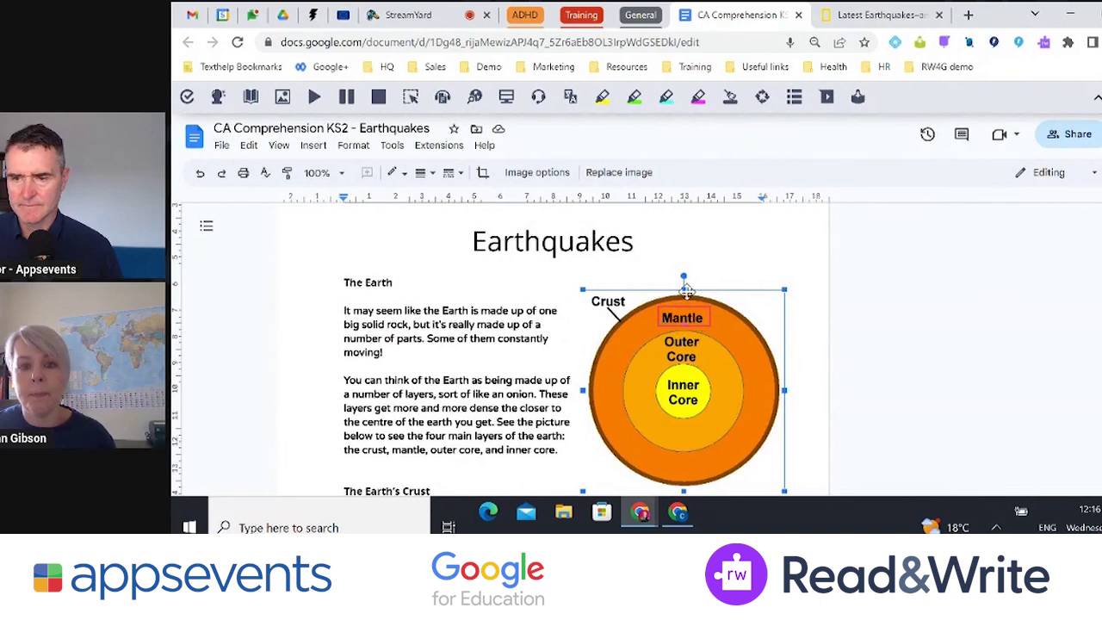
mouse_move(687, 314)
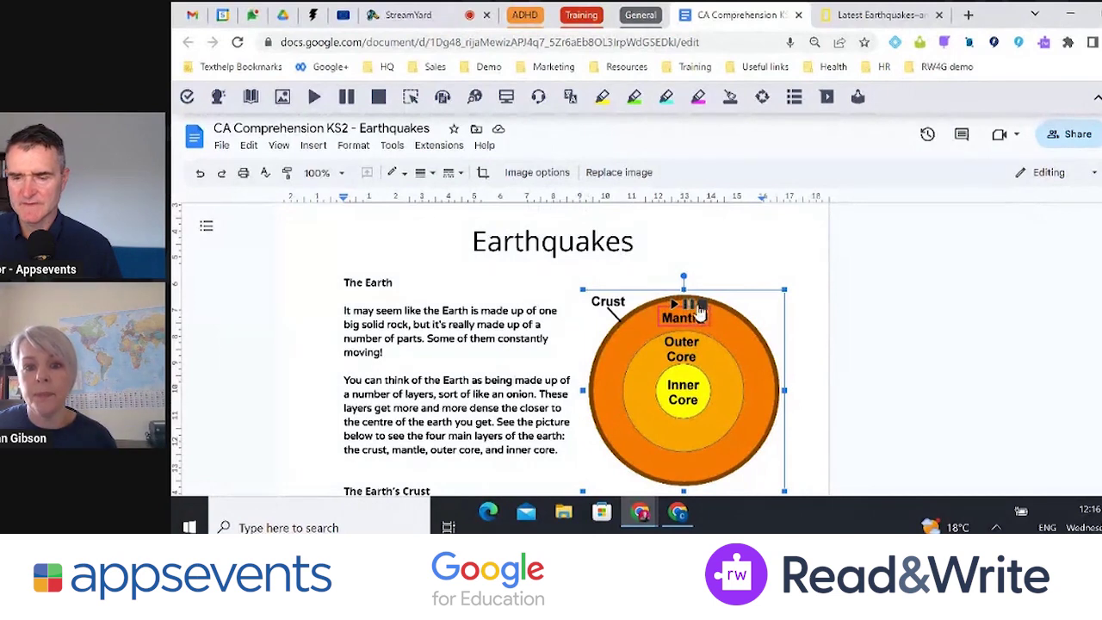
click(721, 255)
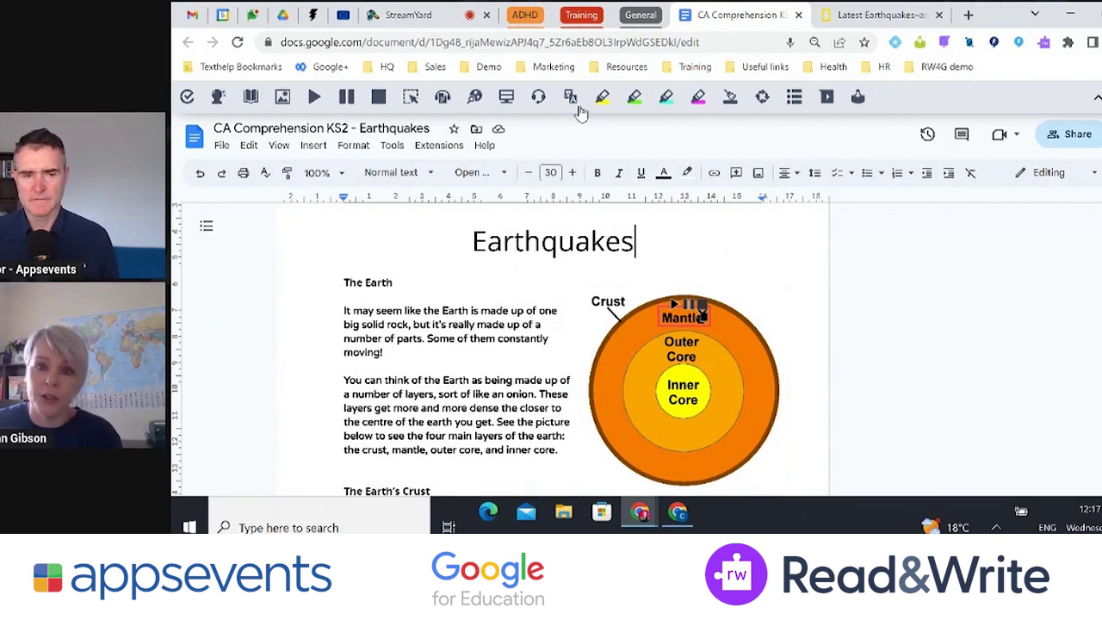
Step: Set the screen mask to dark blue #004080, adjust reading light height, save, then turn masking off
click(507, 97)
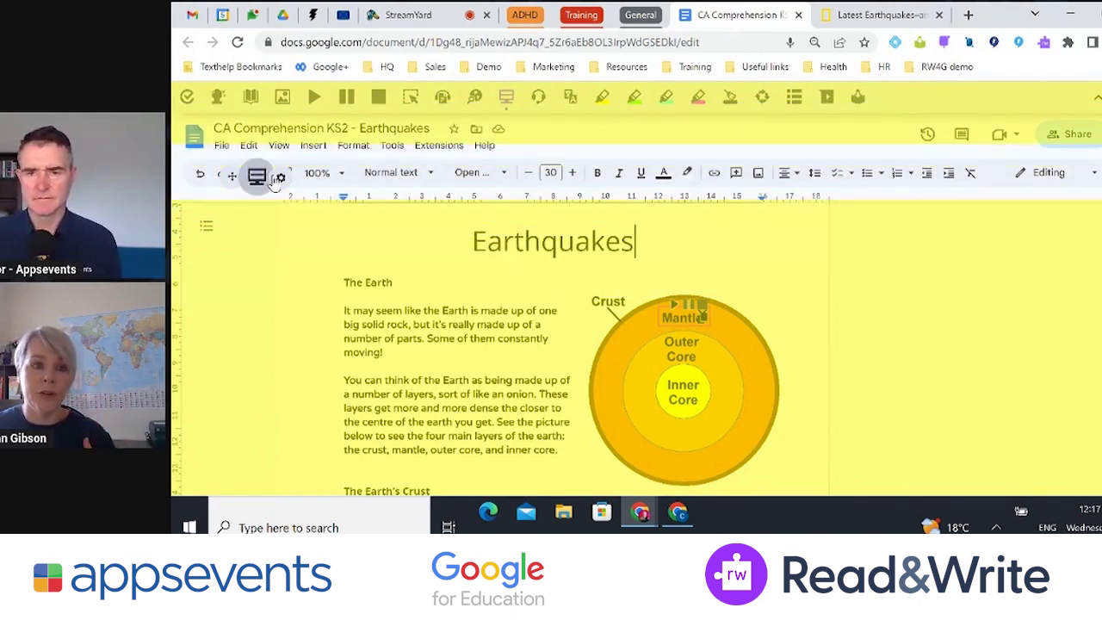
click(281, 177)
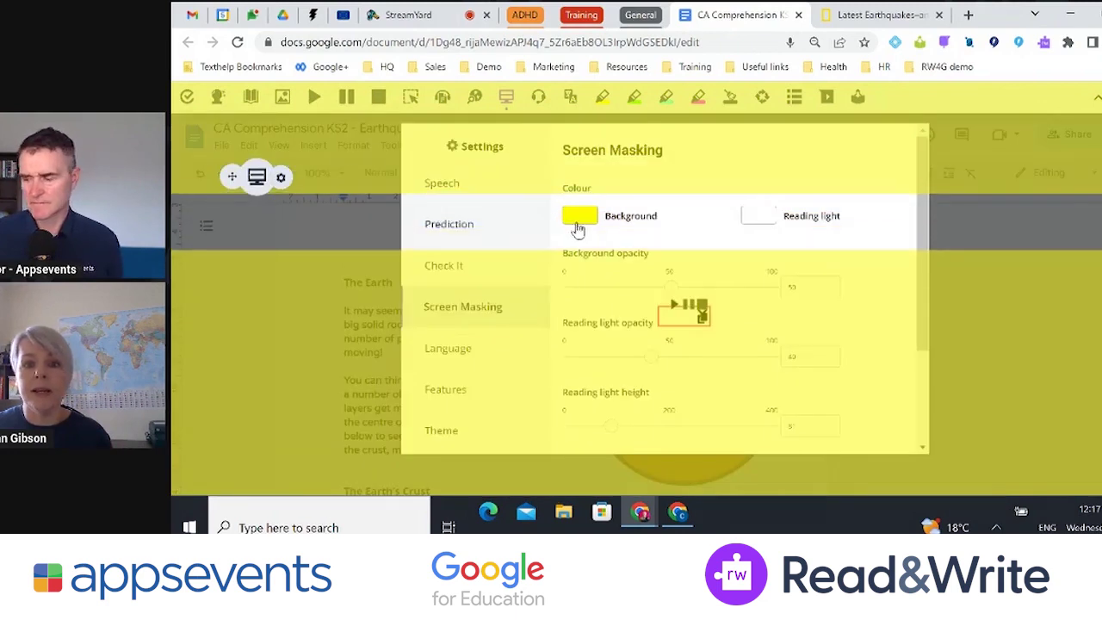
click(575, 221)
click(602, 247)
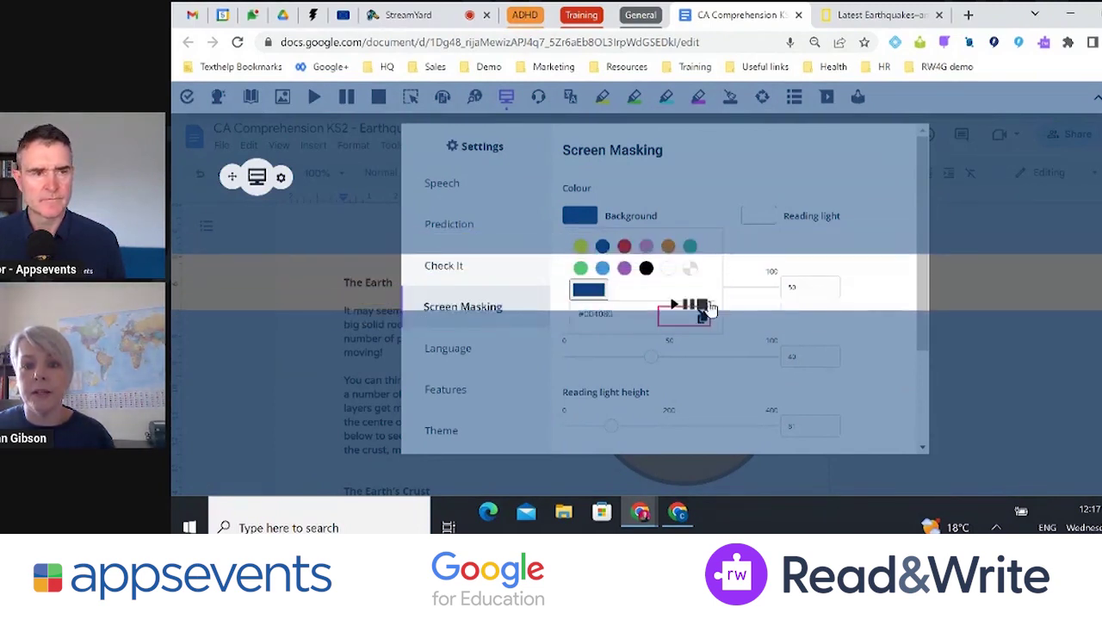
mouse_move(610, 428)
mouse_down()
mouse_move(653, 433)
mouse_move(583, 427)
mouse_move(593, 424)
mouse_up()
click(653, 429)
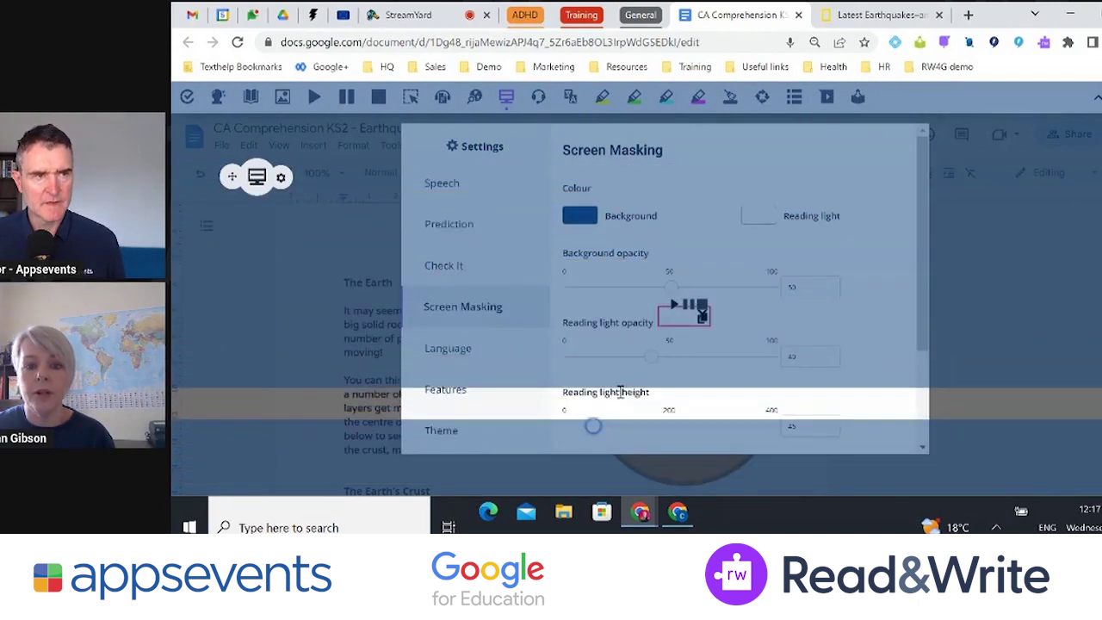
scroll(612, 404, down, 2)
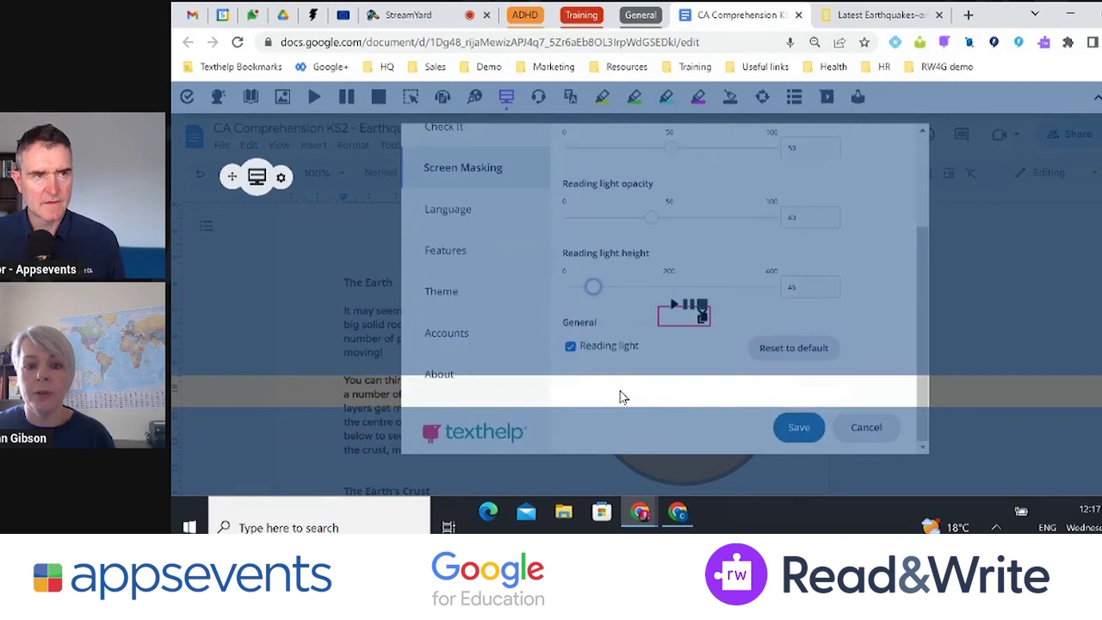
click(799, 427)
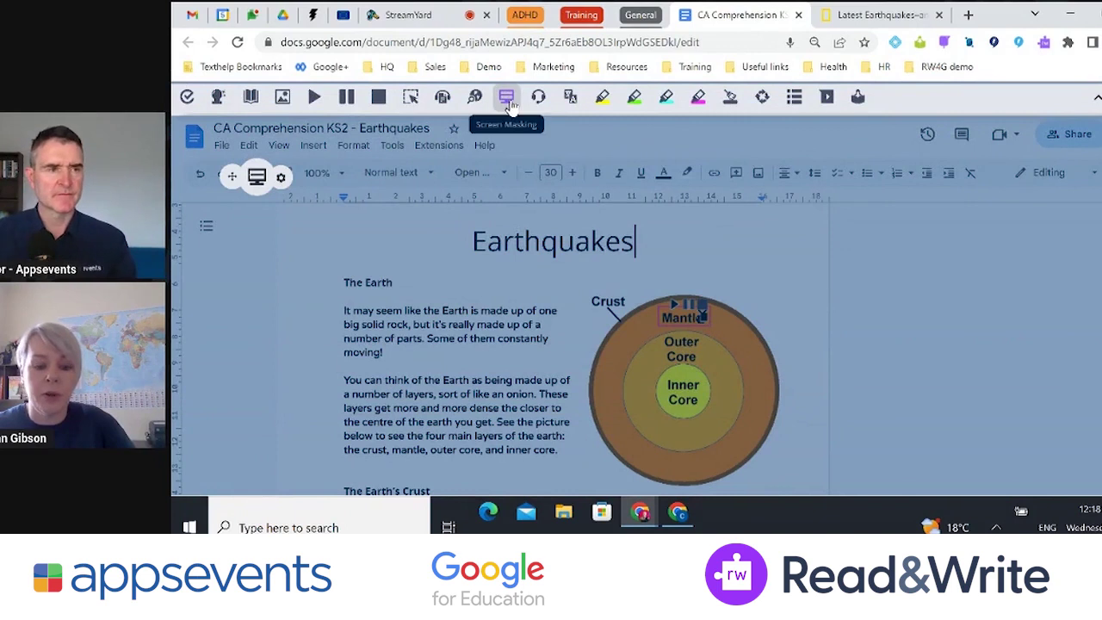
click(507, 98)
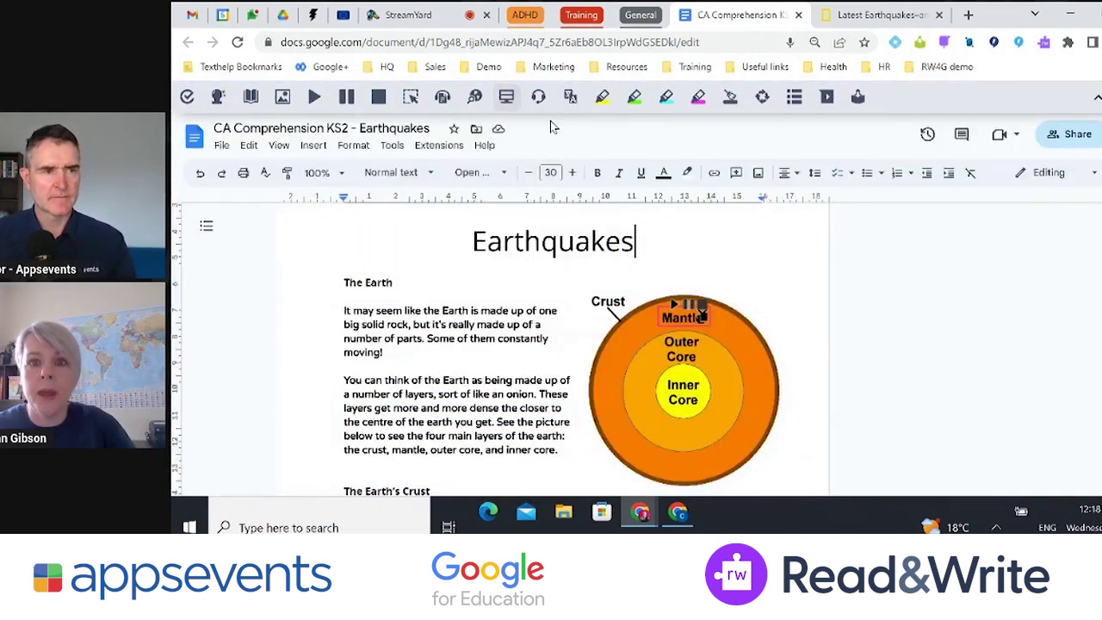
Step: Switch to the National Geographic earthquakes article, reload it and bring up the Read&Write toolbar
click(872, 18)
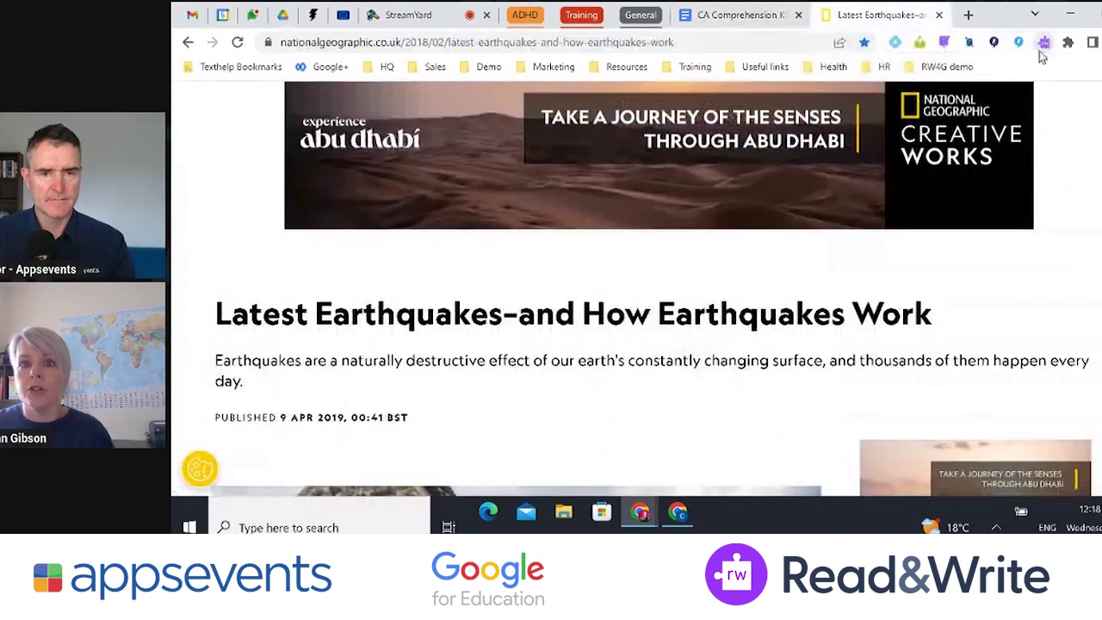
click(237, 41)
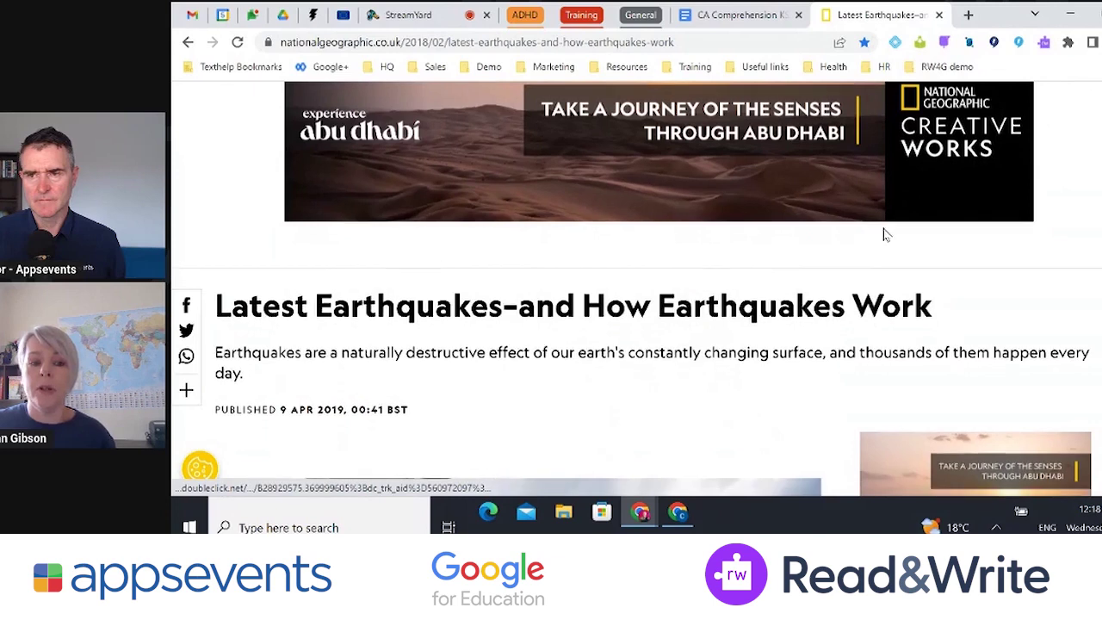
scroll(887, 228, down, 3)
click(1018, 42)
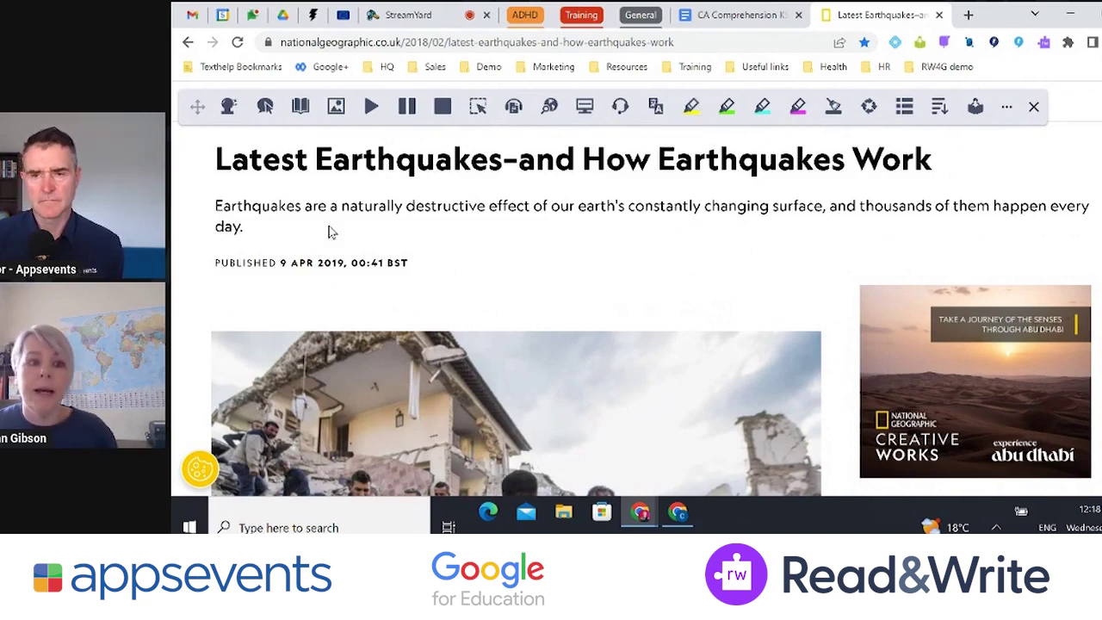
scroll(330, 232, down, 1)
scroll(284, 224, up, 1)
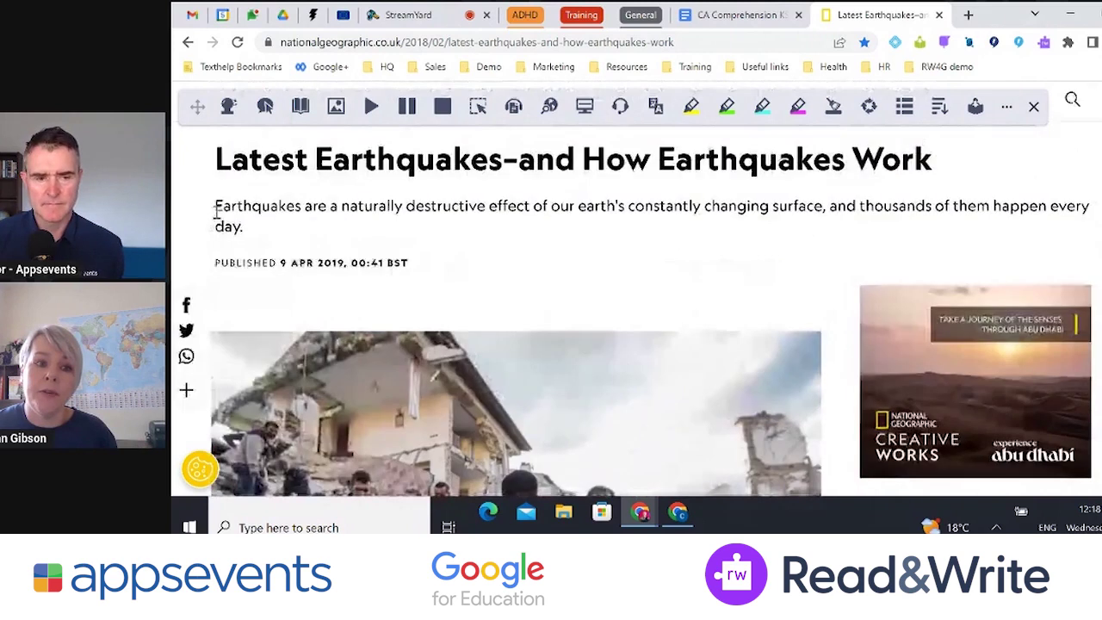
Step: Highlight the article's intro and its magnitude 7.2 earthquake paragraph in yellow
drag(216, 207, 255, 233)
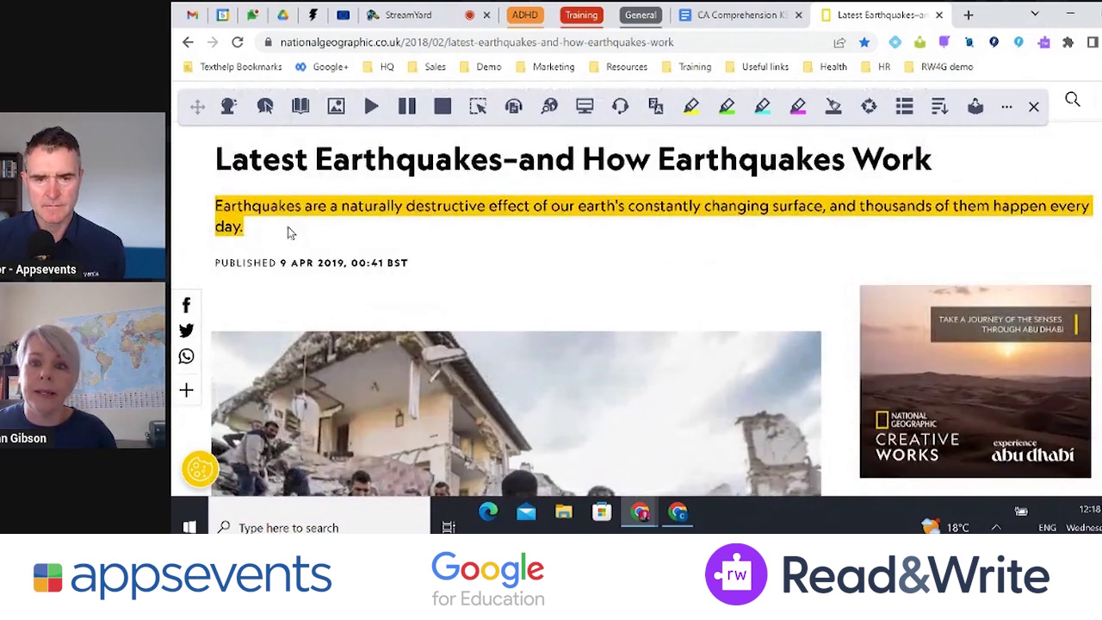
click(690, 107)
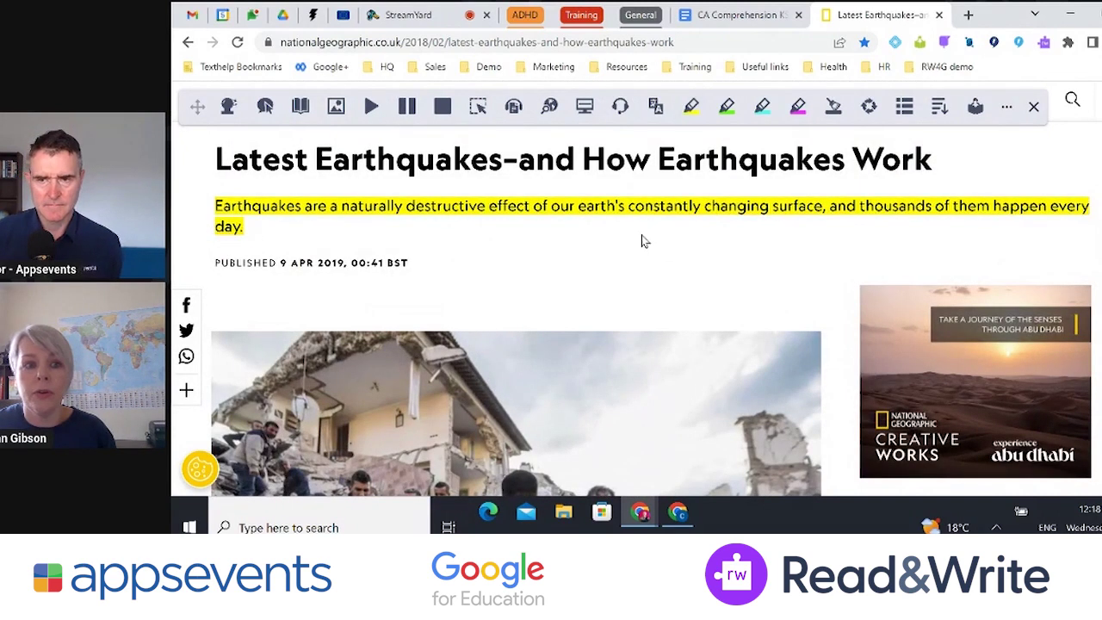
scroll(640, 248, down, 6)
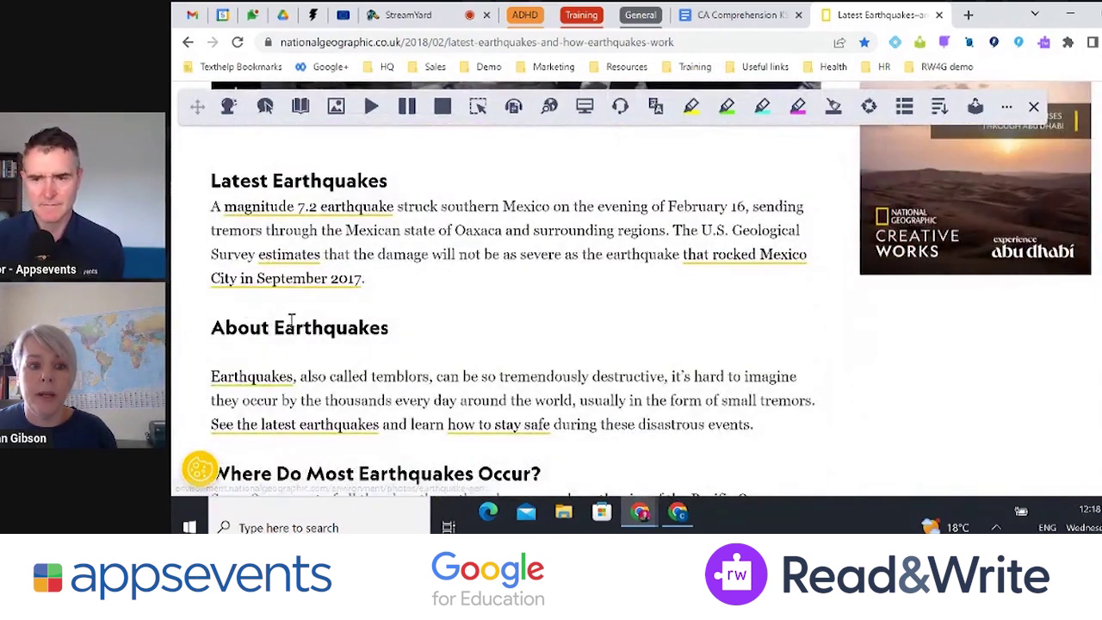
drag(215, 206, 388, 289)
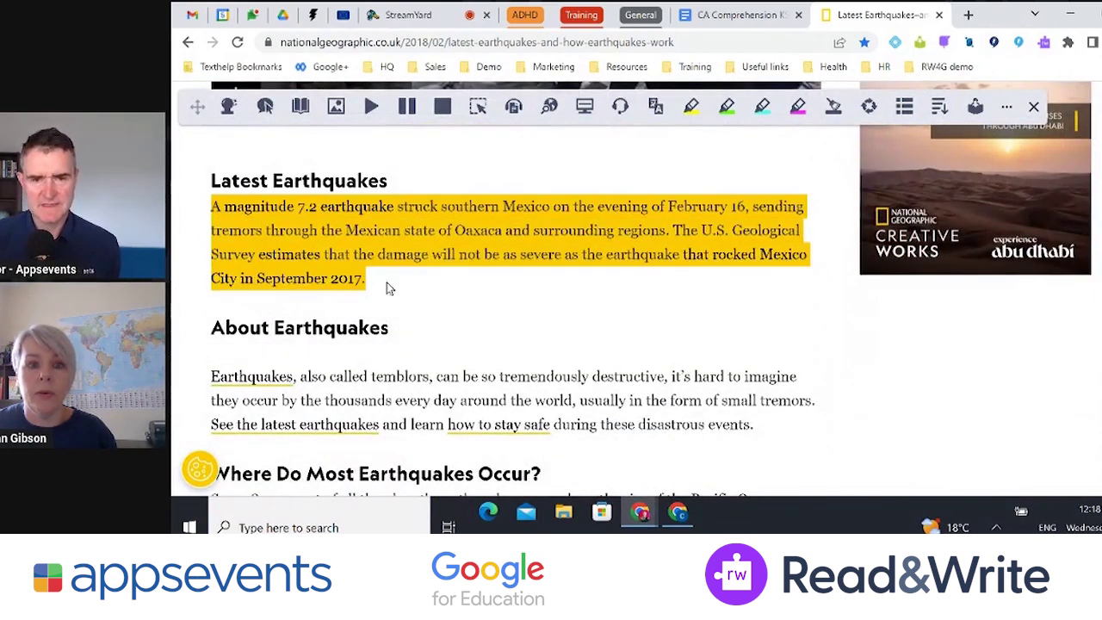
click(692, 106)
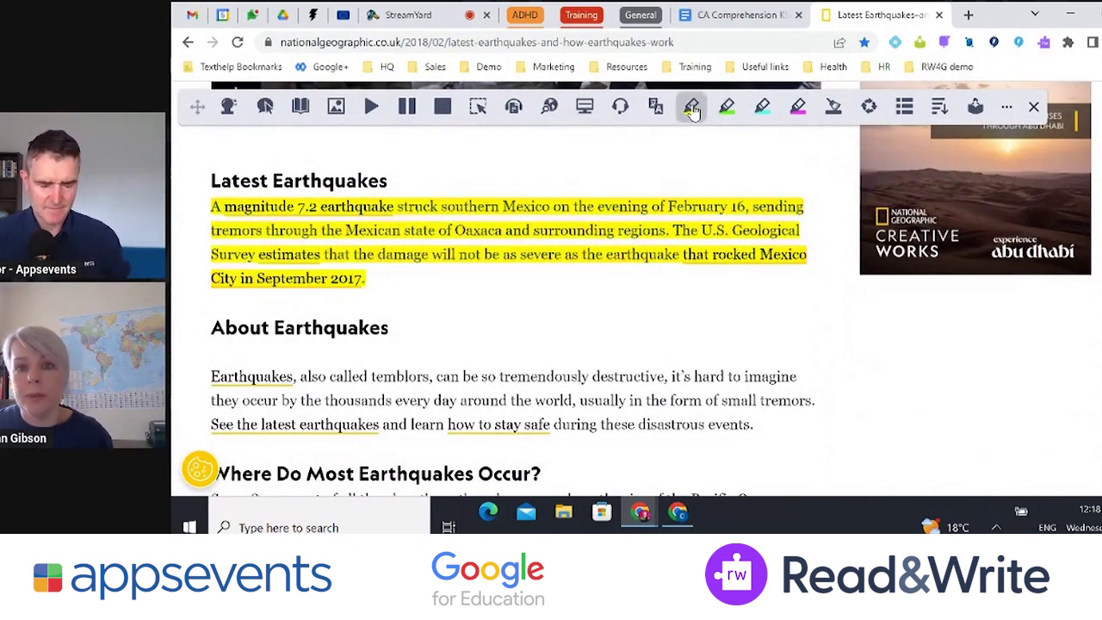
Step: Collect all-colour highlights sorted by colour into a new Google Doc, check its source link, and return to the article
click(868, 107)
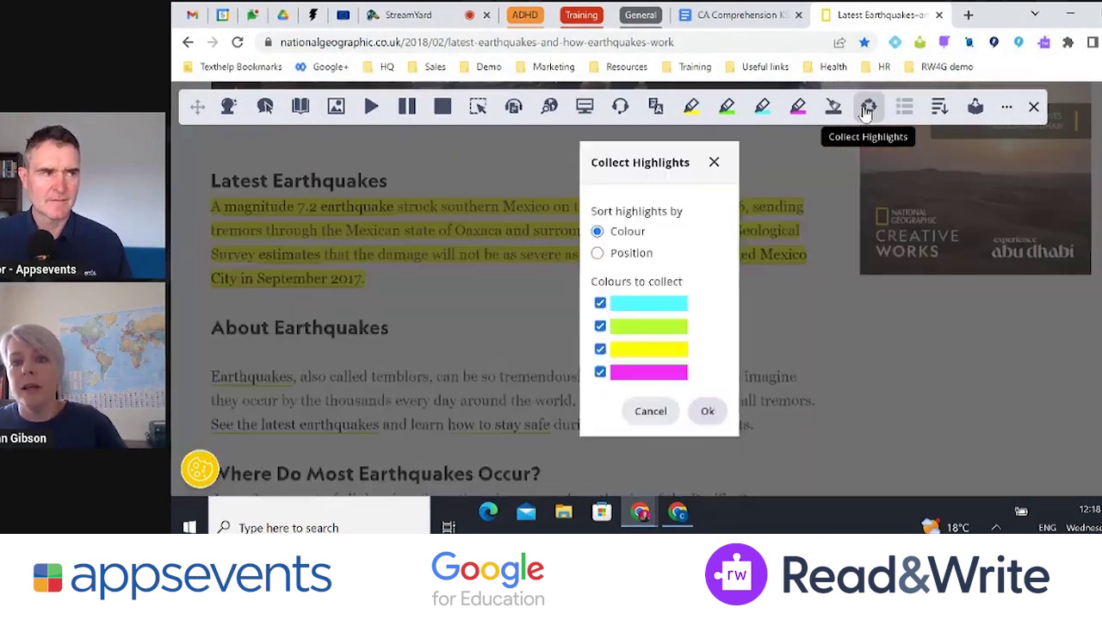
click(707, 410)
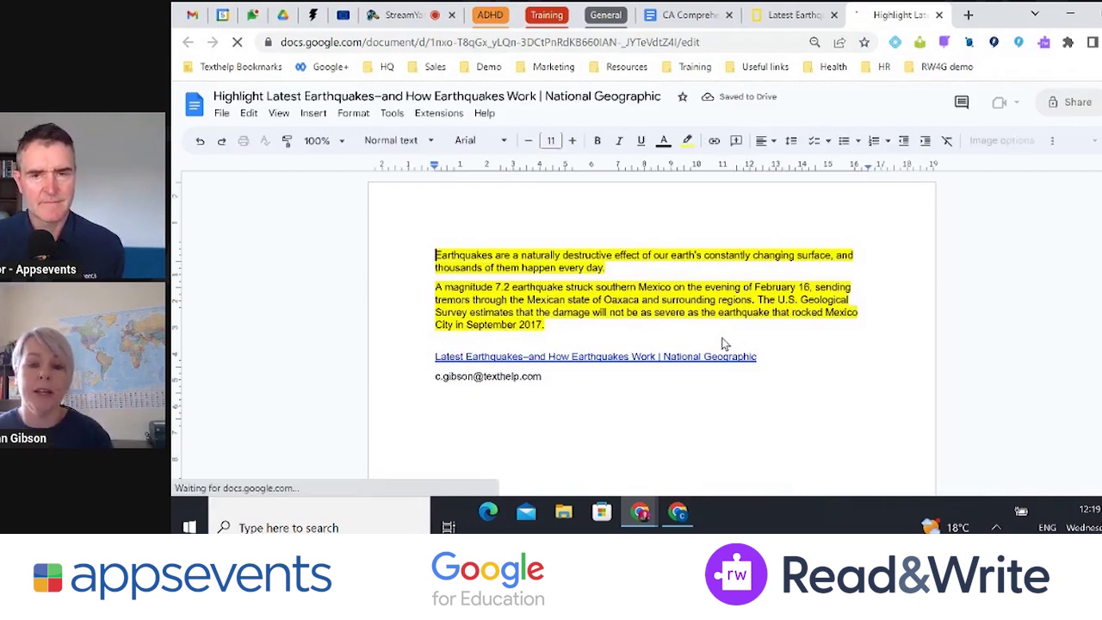
click(749, 356)
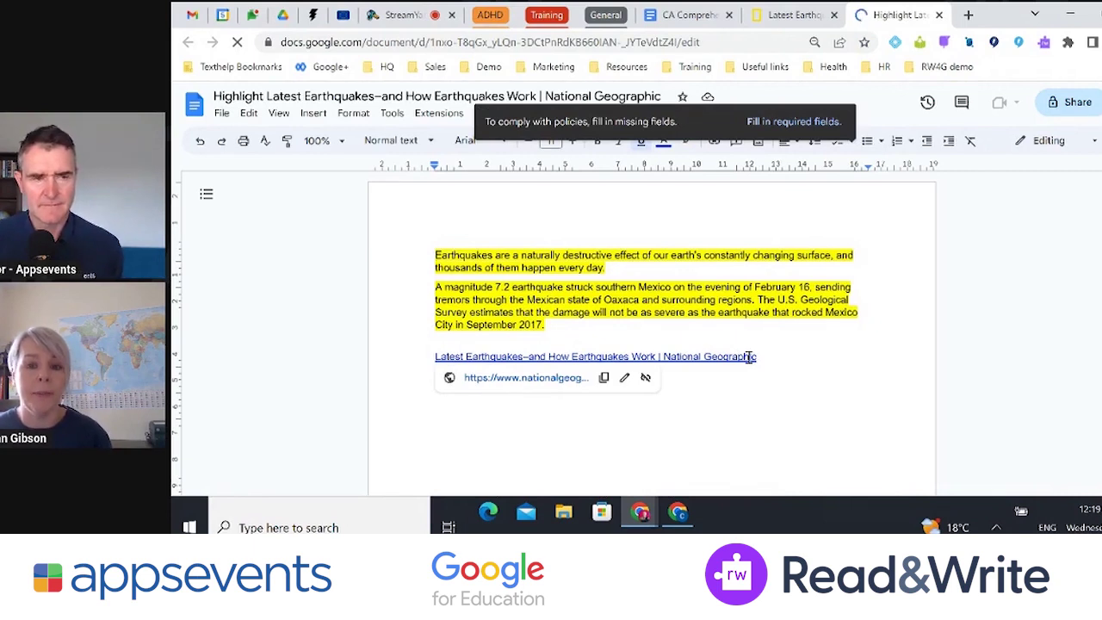
click(791, 15)
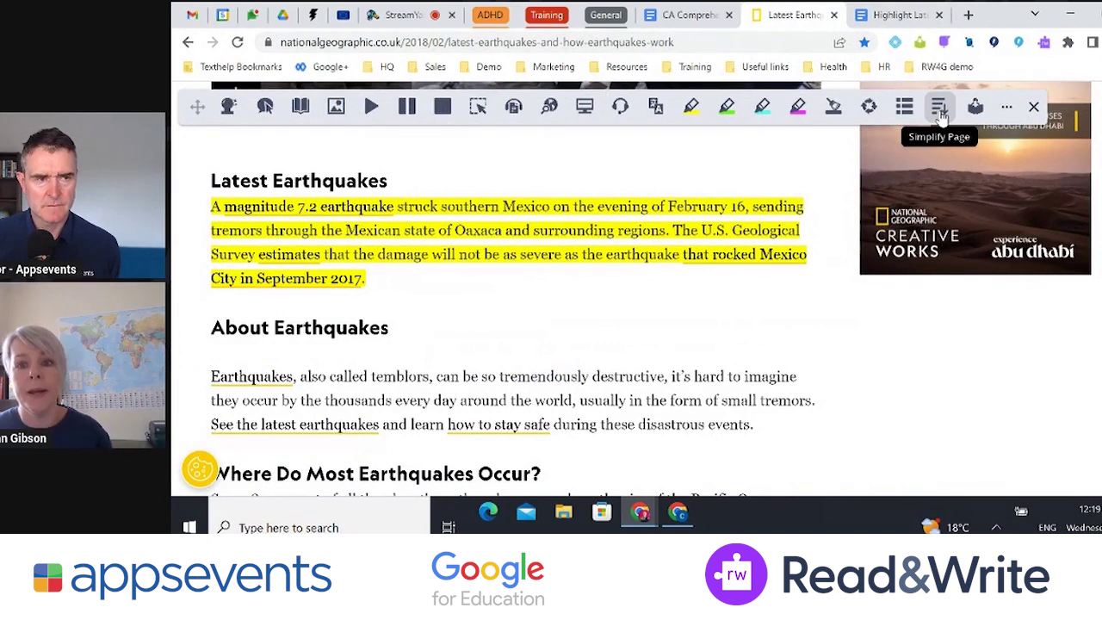
Step: Open the article in Simplify Page with the White on Black colour scheme
scroll(748, 307, up, 2)
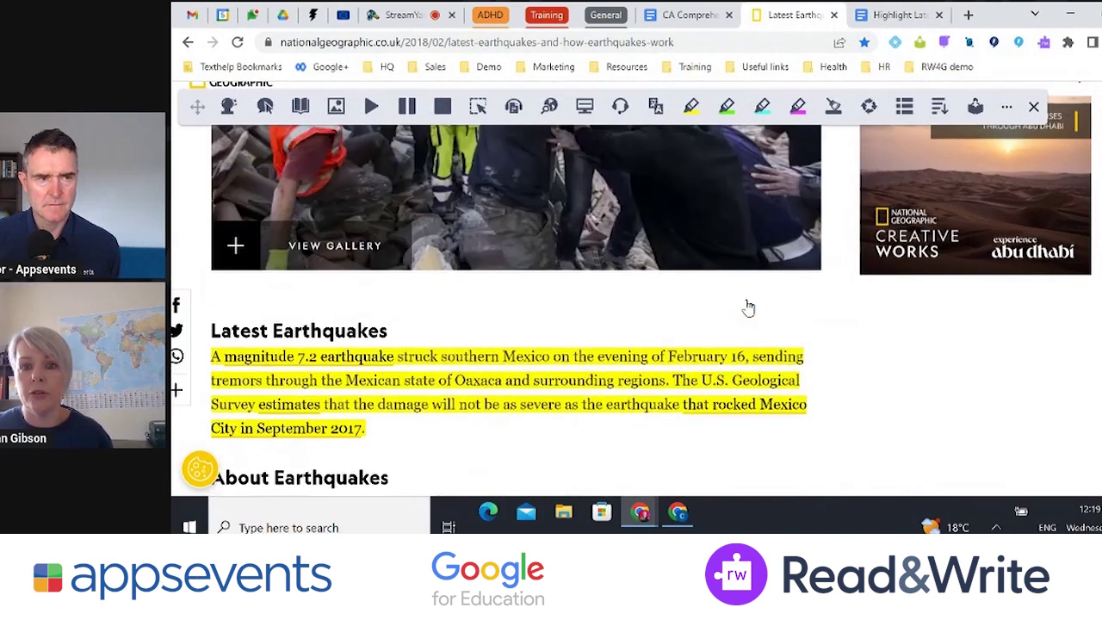
scroll(749, 308, up, 5)
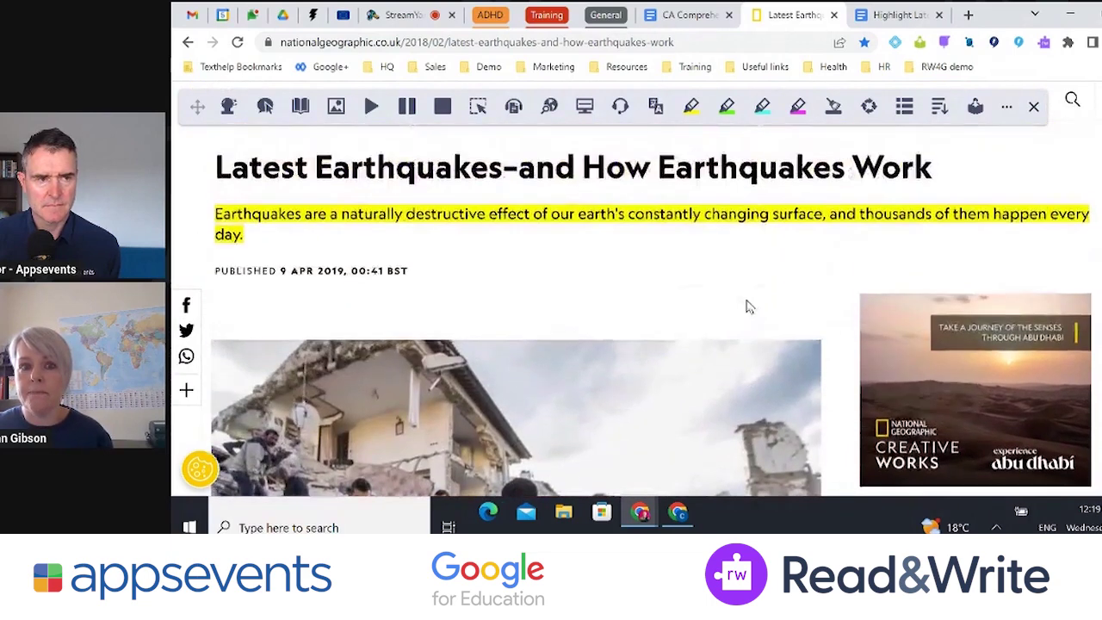
scroll(748, 307, up, 4)
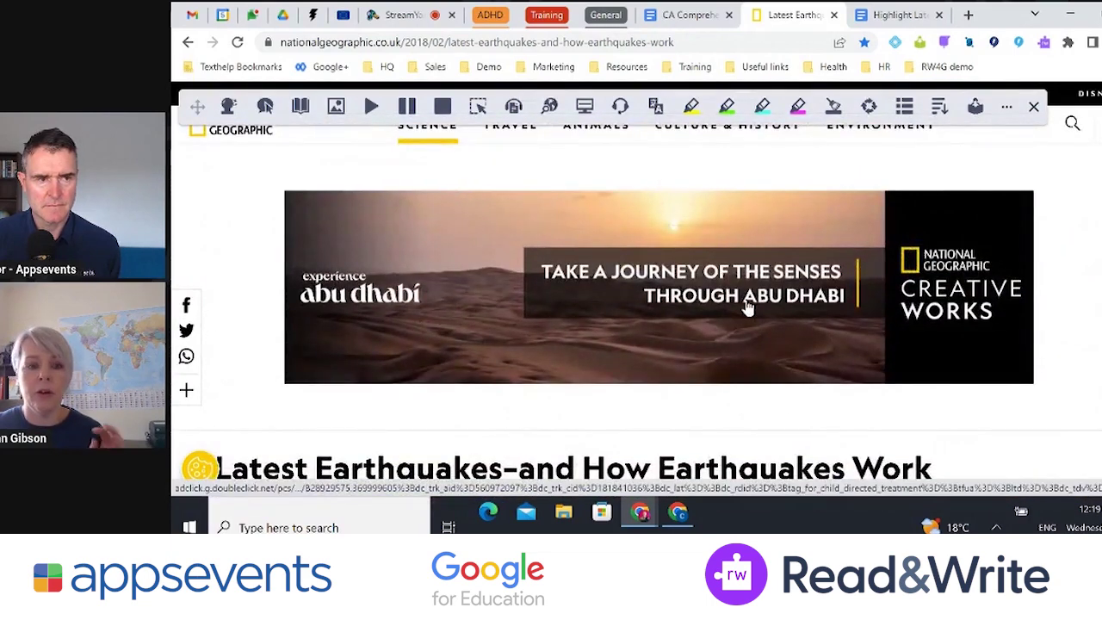
scroll(748, 310, down, 3)
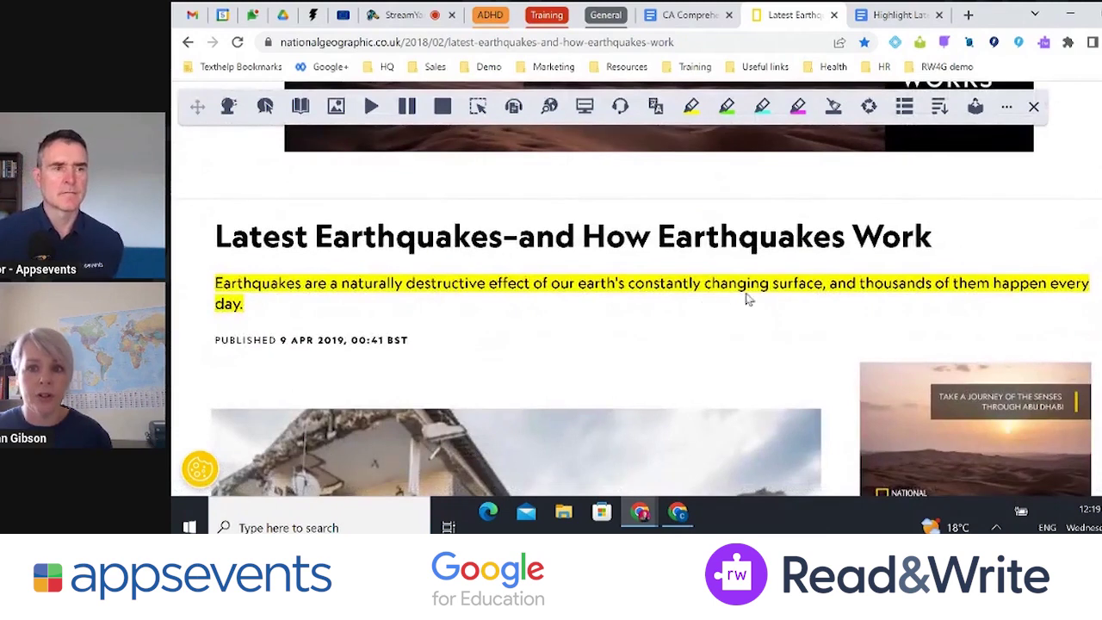
click(938, 107)
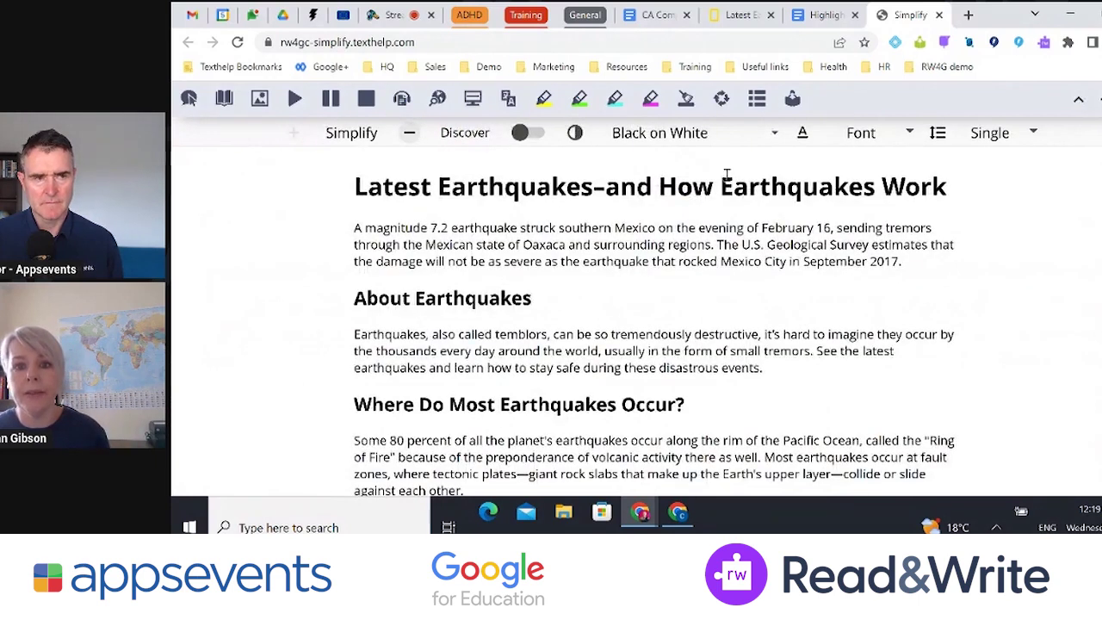
click(706, 145)
click(712, 198)
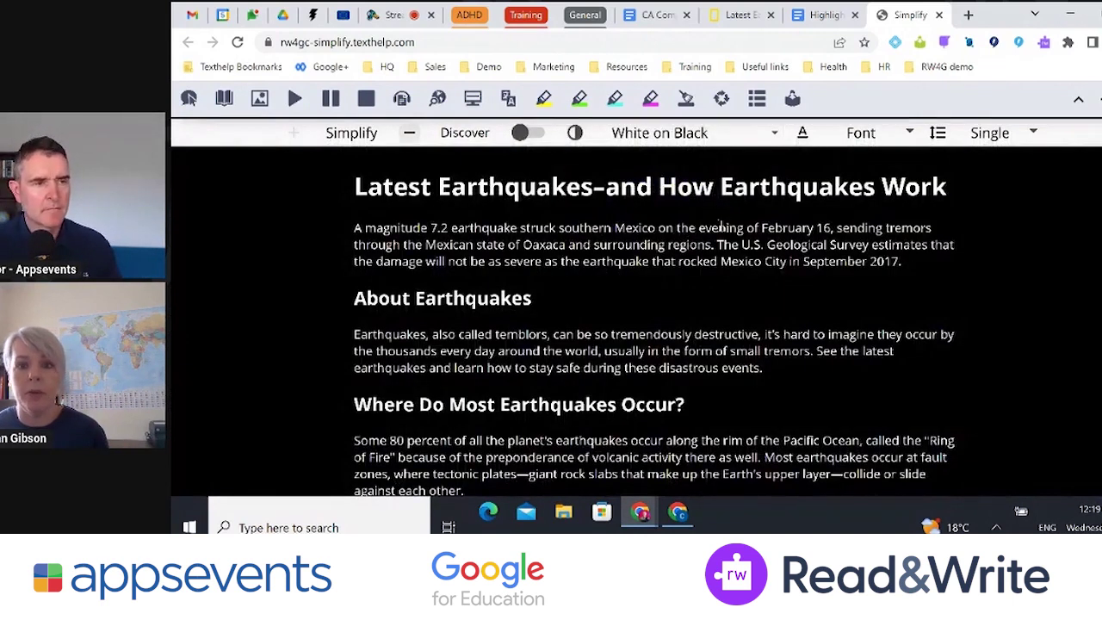
Step: Set the simplified text to a larger Lexend font with 1.5 Line spacing
click(904, 134)
click(940, 200)
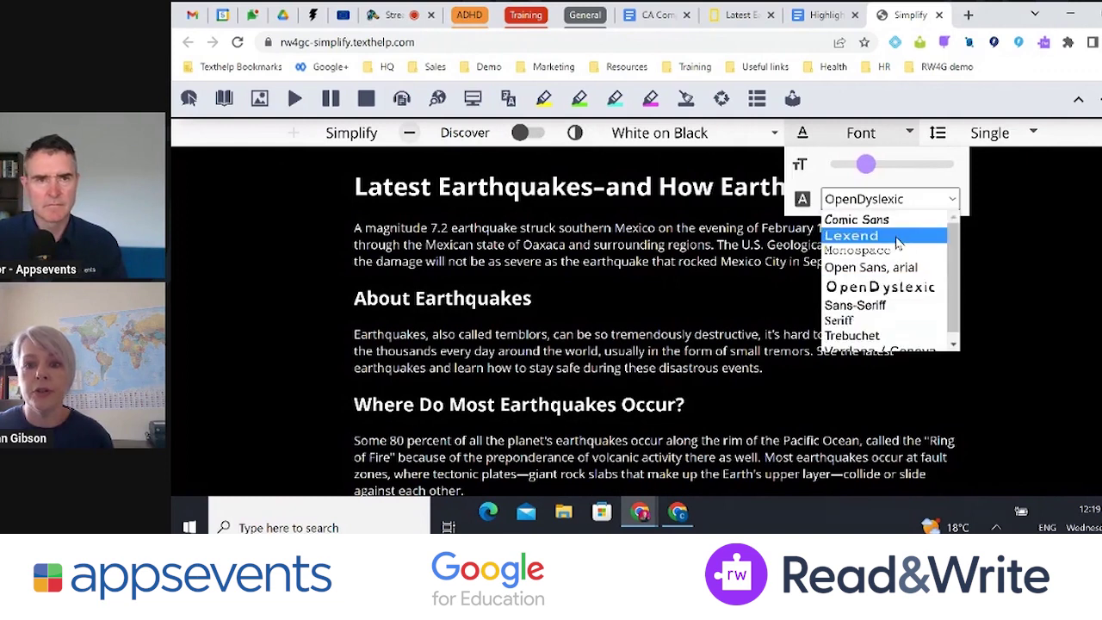
click(898, 237)
drag(866, 164, 882, 164)
click(990, 133)
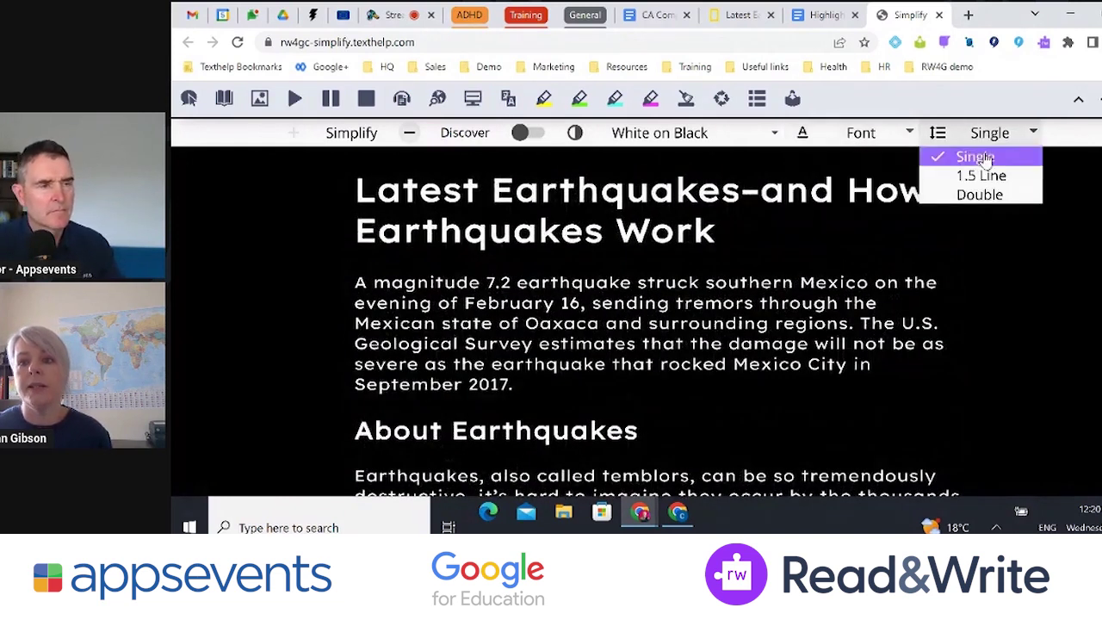
click(977, 175)
scroll(880, 248, down, 1)
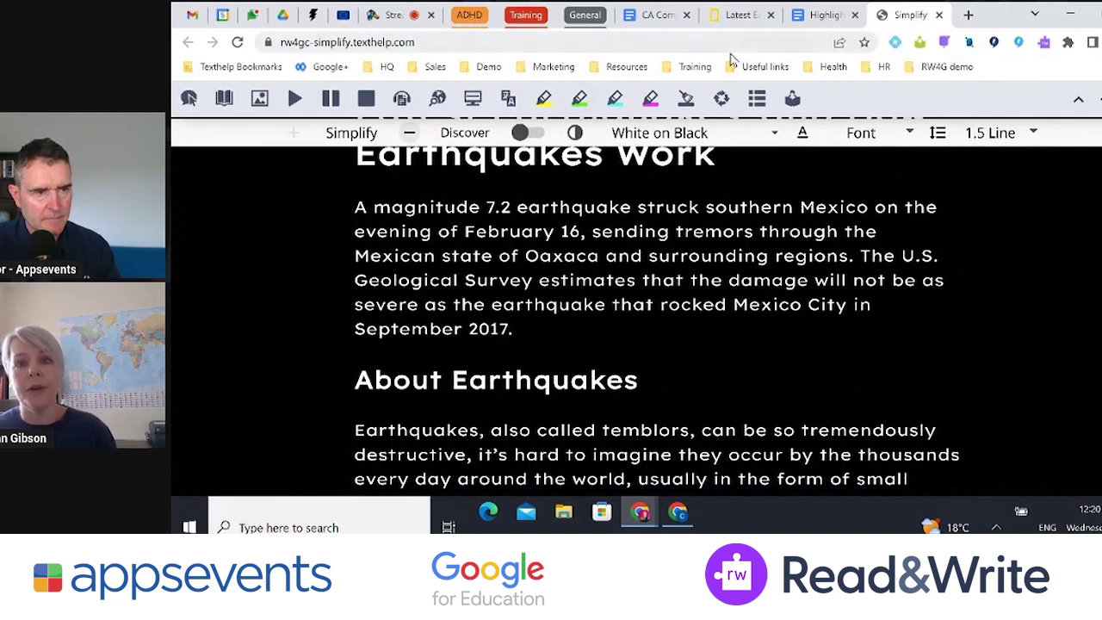
Step: Return to the CA Comprehension Earthquakes doc and select the text from 'You can think' to 'faults.'
click(648, 18)
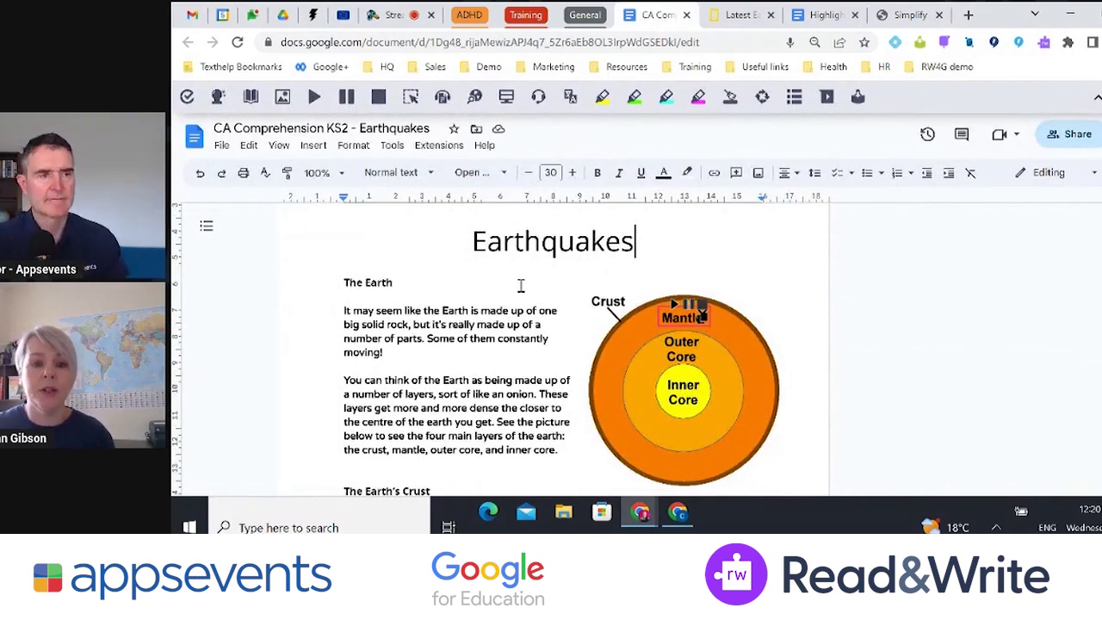
scroll(521, 285, down, 5)
scroll(521, 285, down, 5)
scroll(520, 285, down, 3)
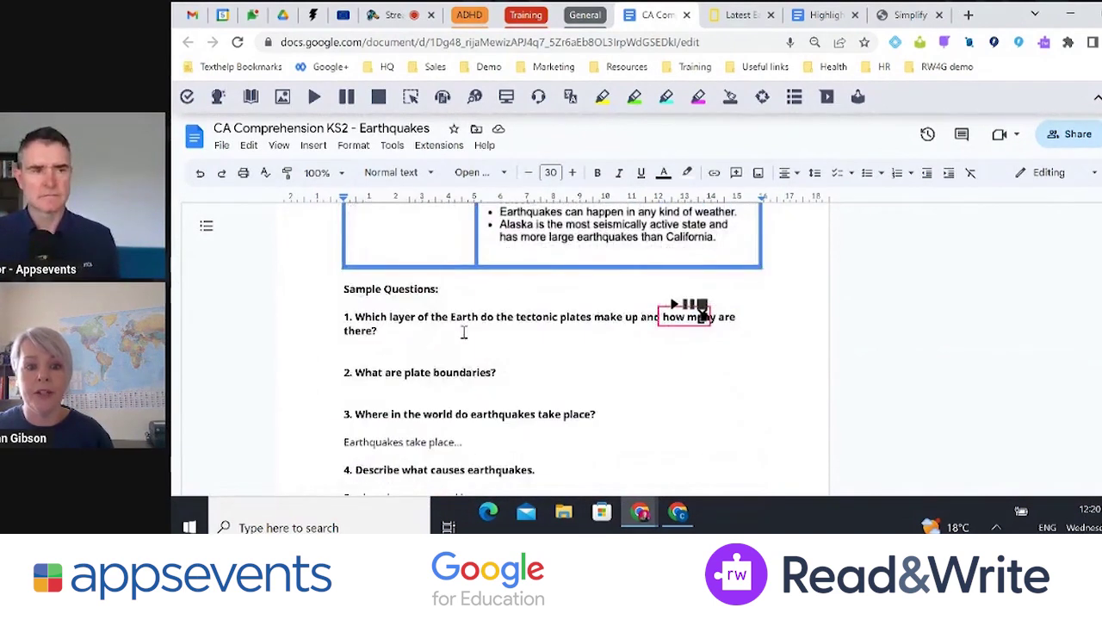
click(370, 347)
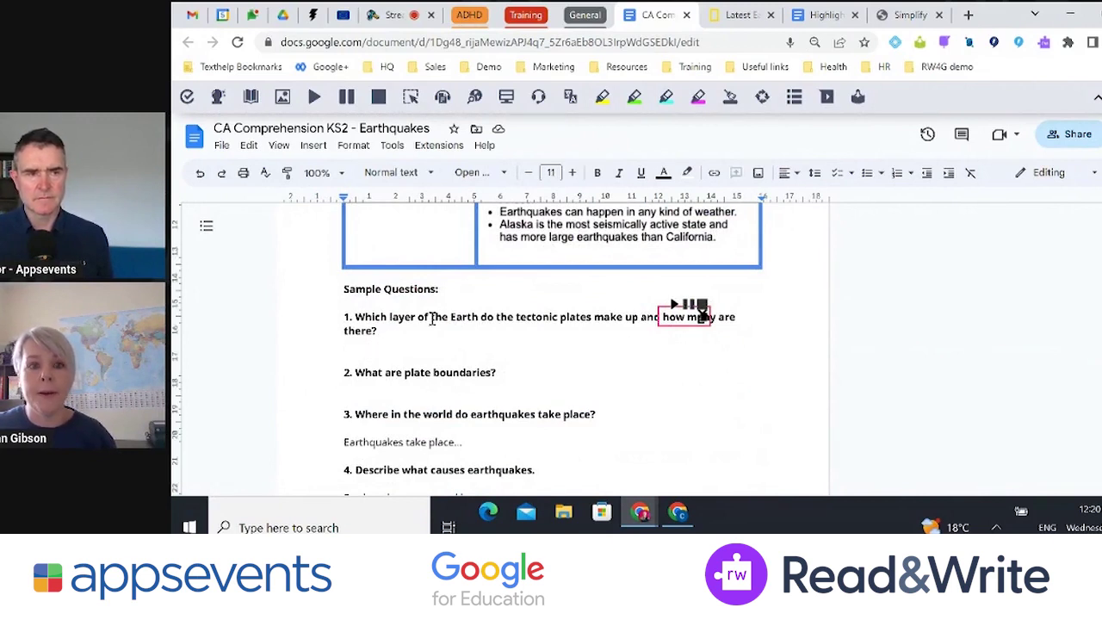
scroll(433, 317, up, 3)
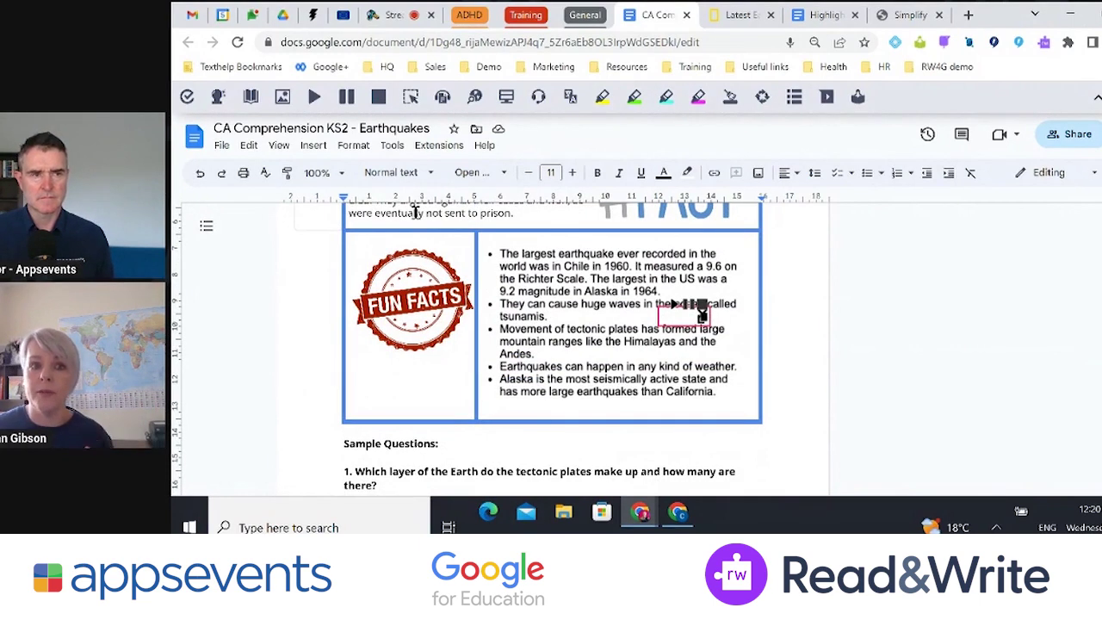
scroll(416, 213, up, 10)
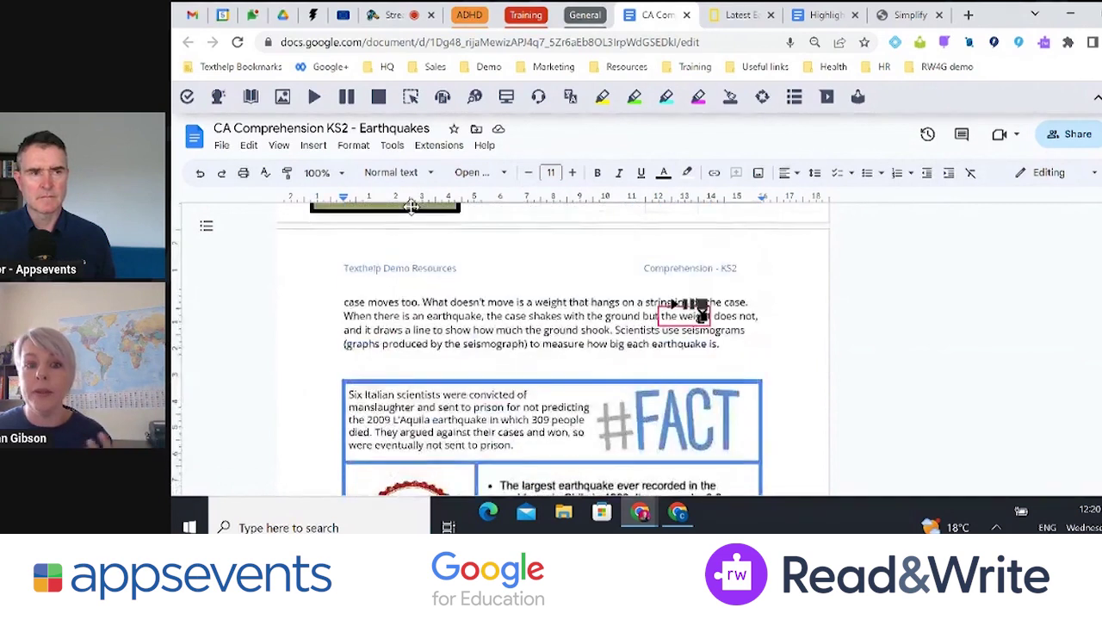
drag(344, 219, 589, 436)
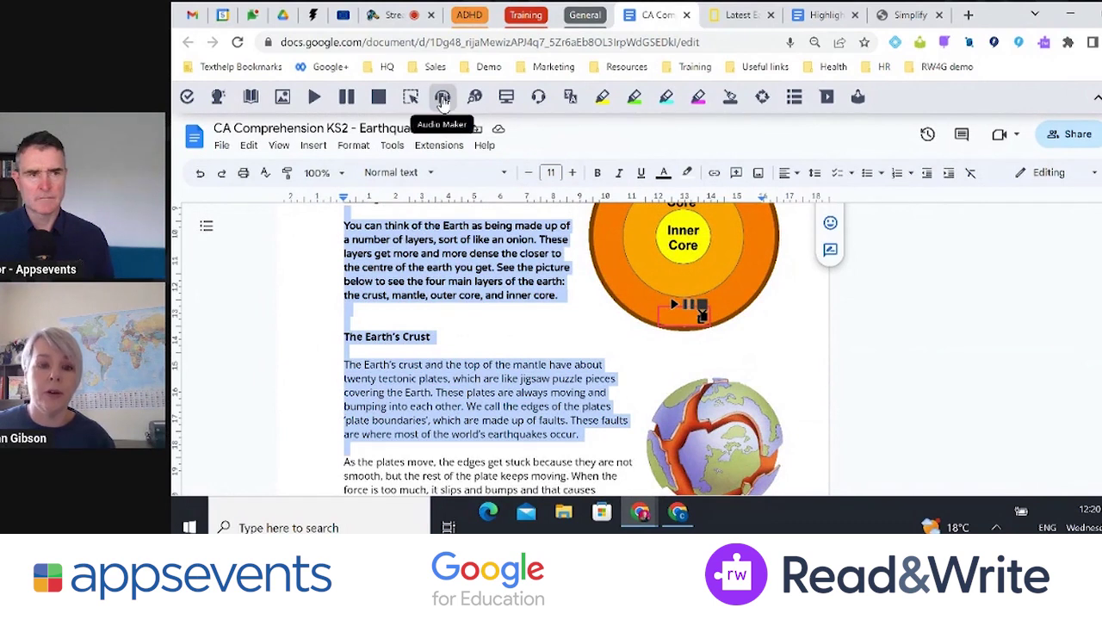
Step: Start Audio Maker on the selected passage, then place the cursor on the blank line under question 1
click(443, 98)
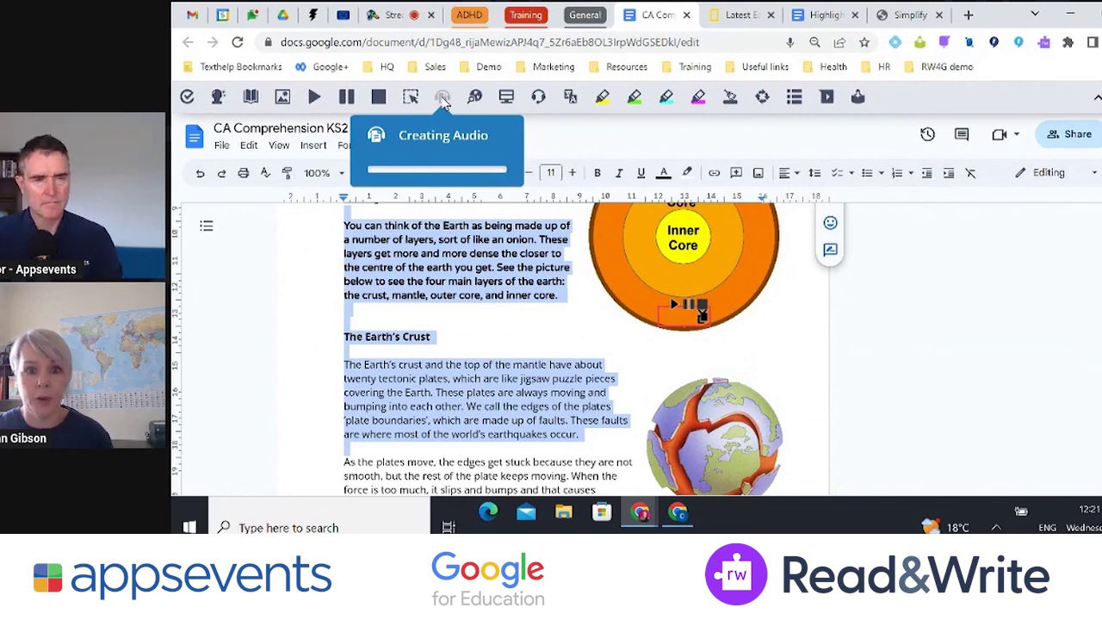
click(600, 444)
scroll(598, 445, down, 10)
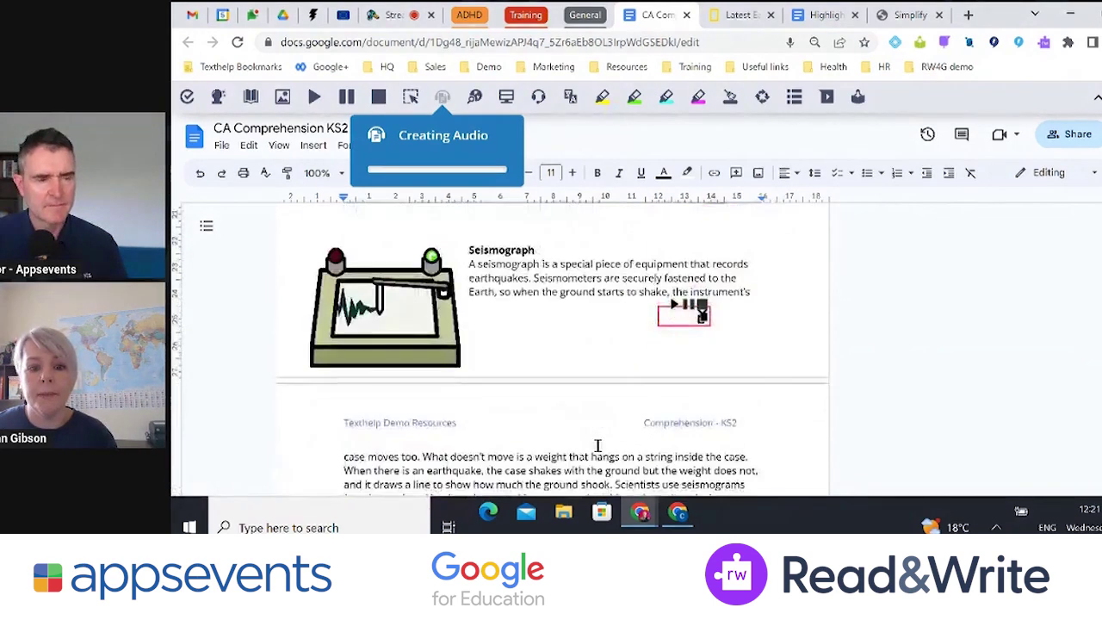
scroll(598, 445, down, 4)
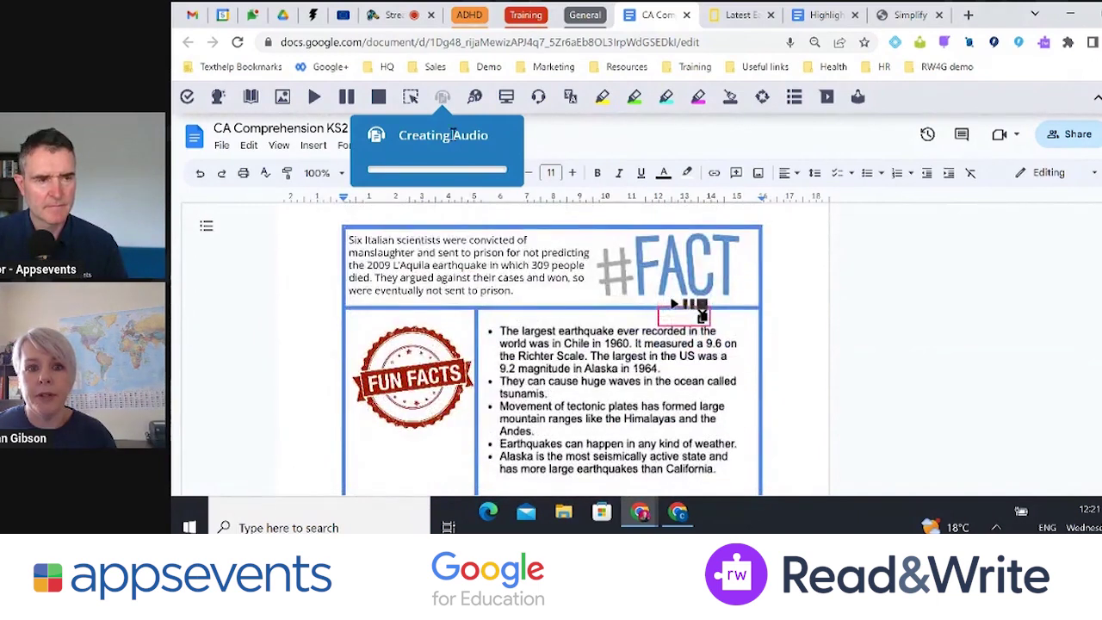
scroll(467, 278, down, 5)
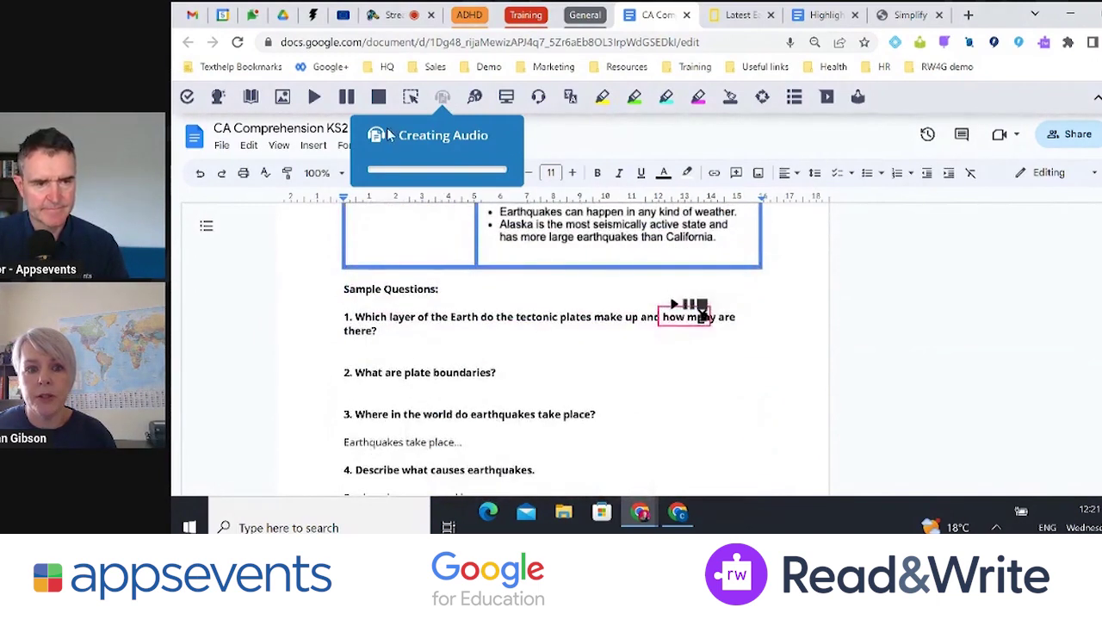
click(352, 346)
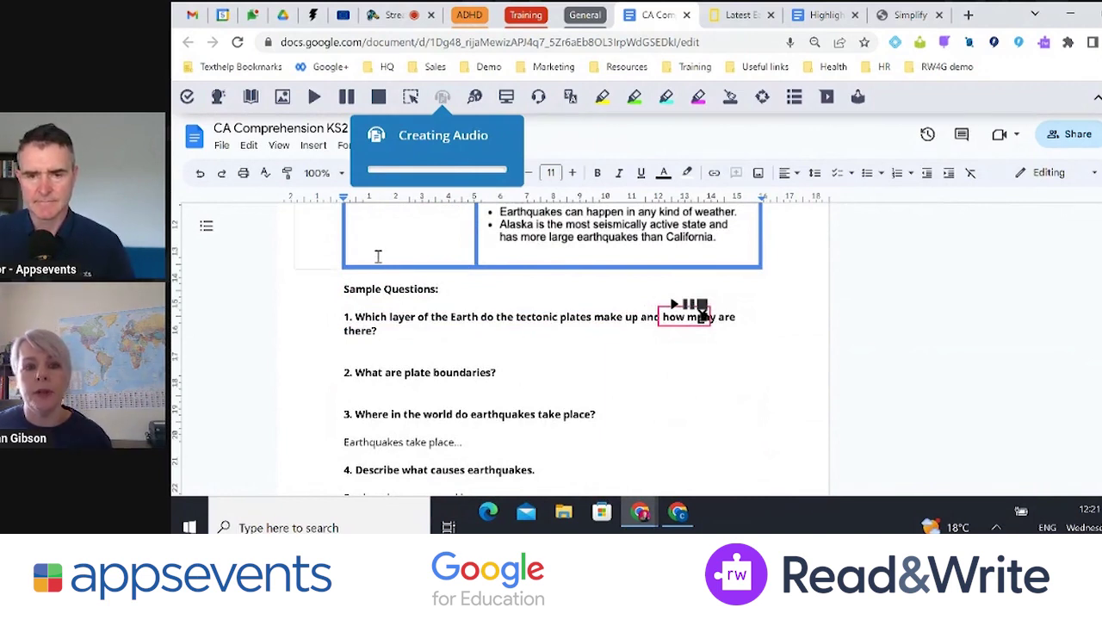
Step: Turn on word prediction and open the Dictionary and Picture Dictionary
click(217, 97)
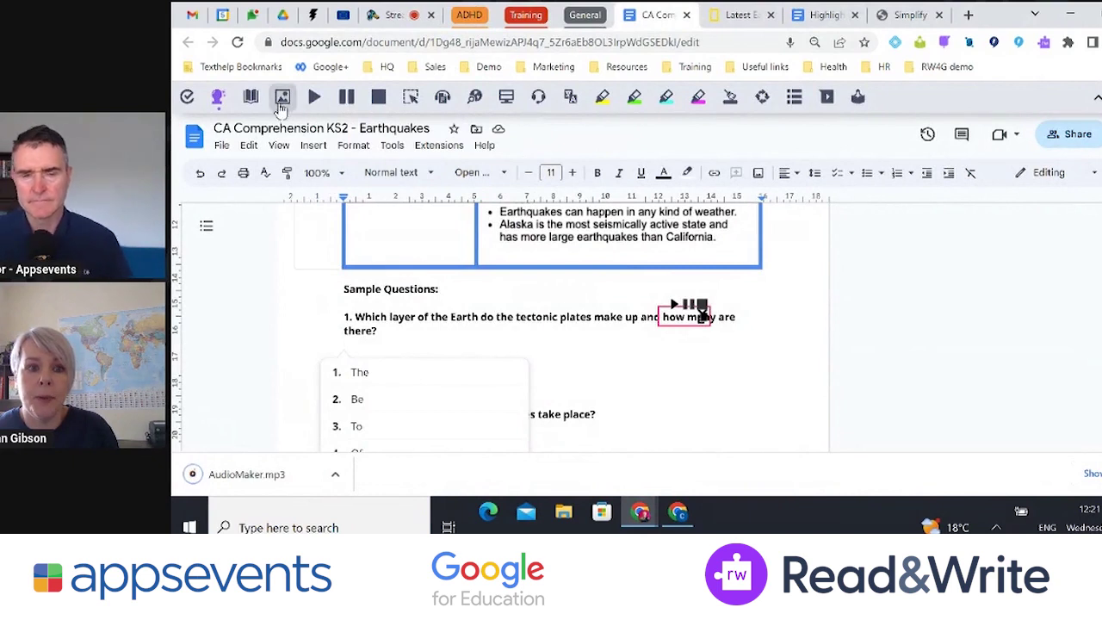
click(251, 97)
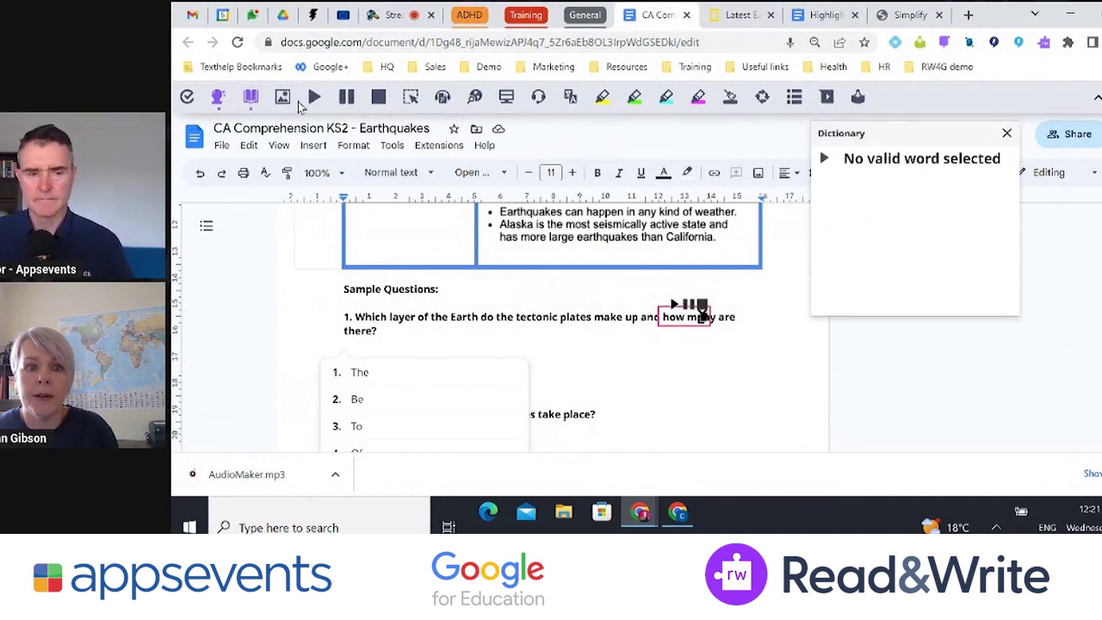
click(283, 97)
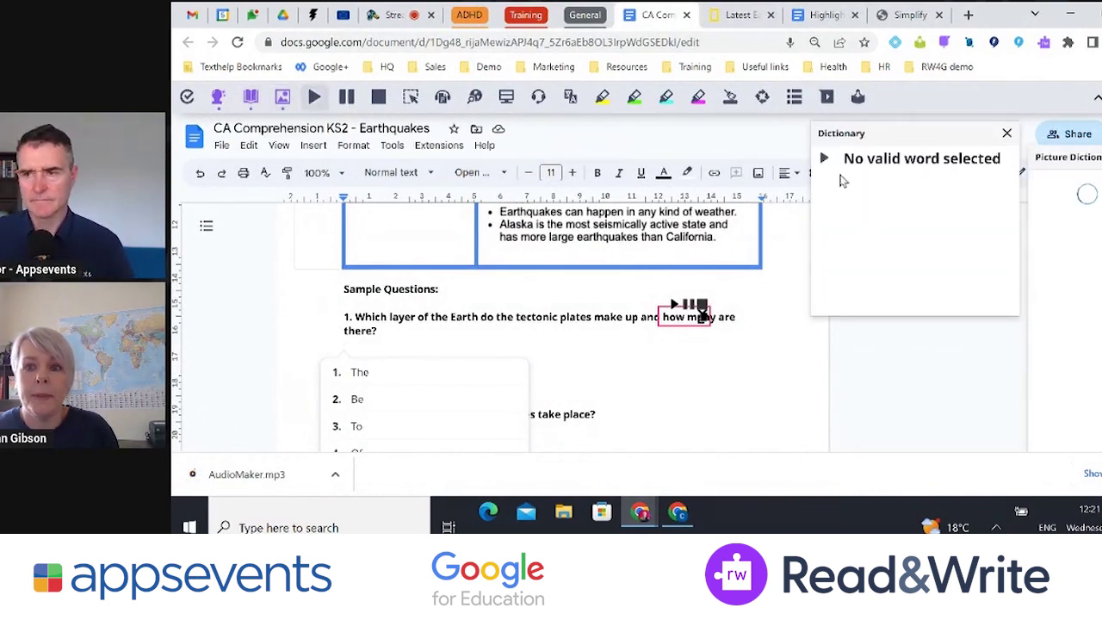
click(500, 371)
Step: Type 'Tectonic plates make up the earth's crust', picking 'earth' from the predictions
text(Tectonic plates)
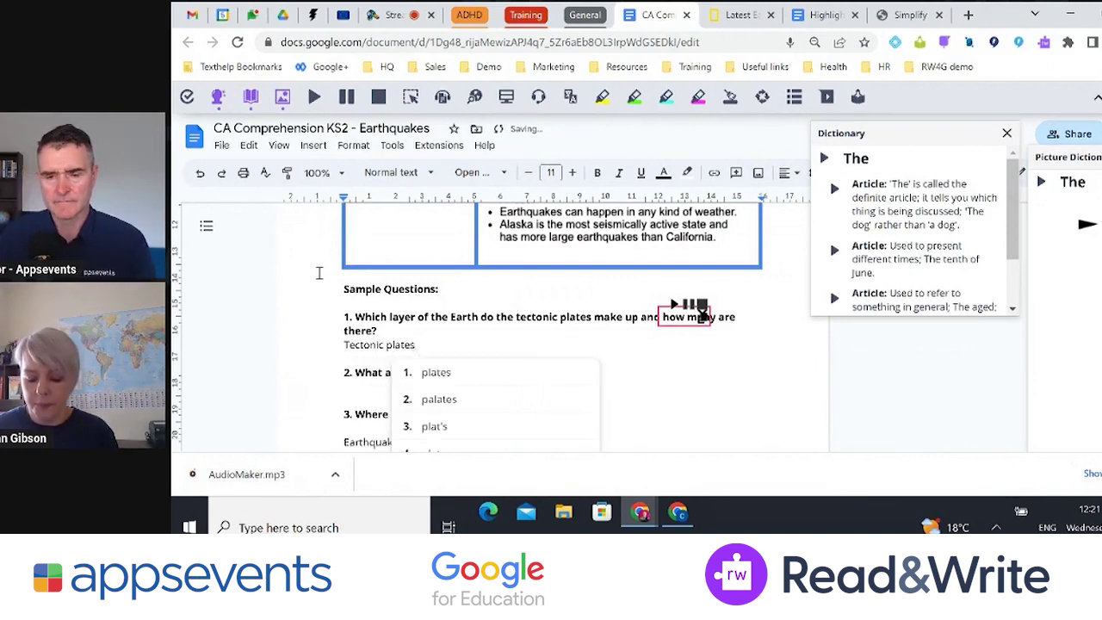
text( make )
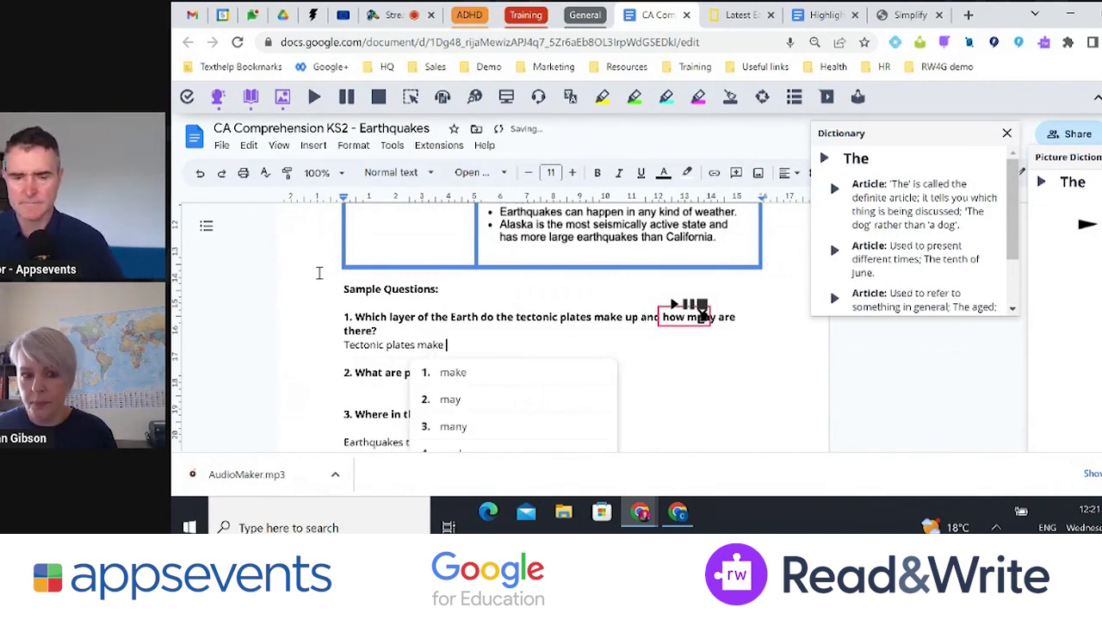
text(up the ear)
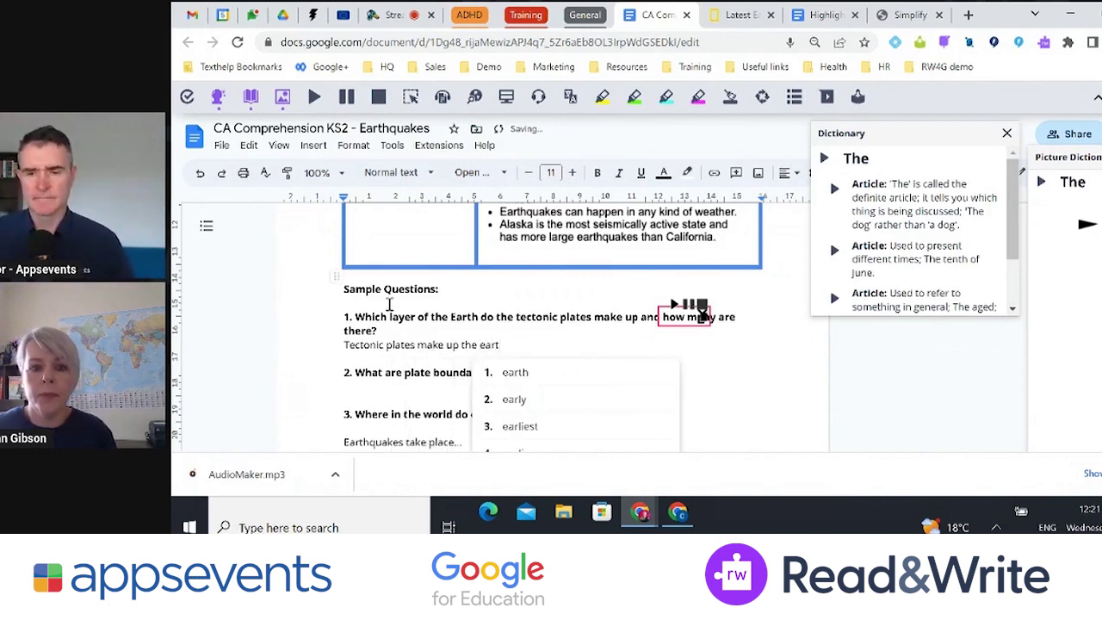
text(t)
mouse_move(515, 372)
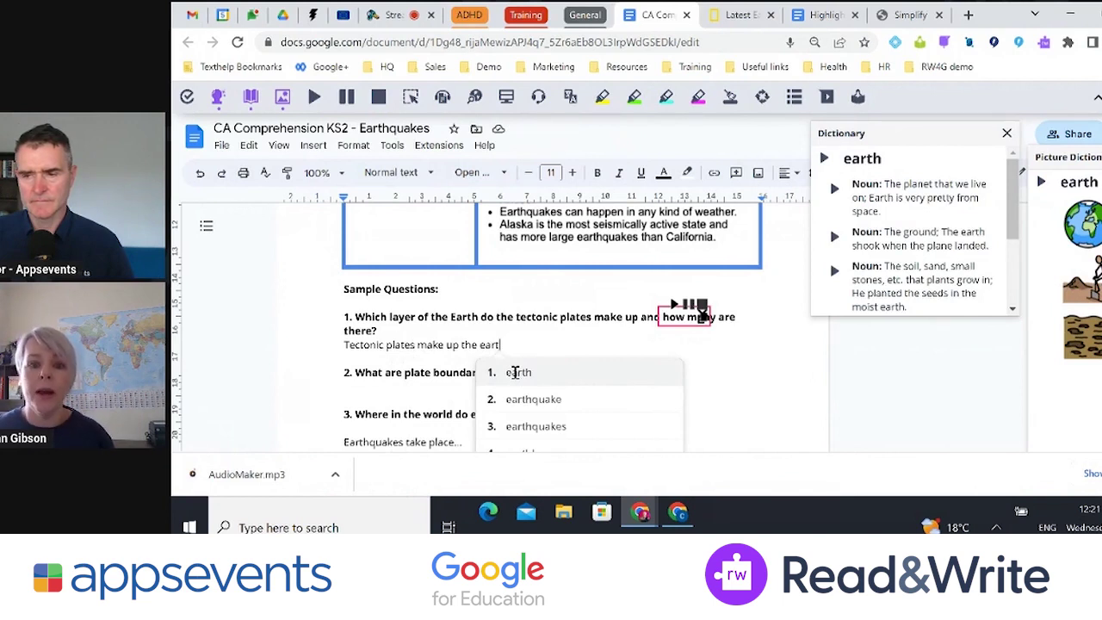
mouse_move(519, 402)
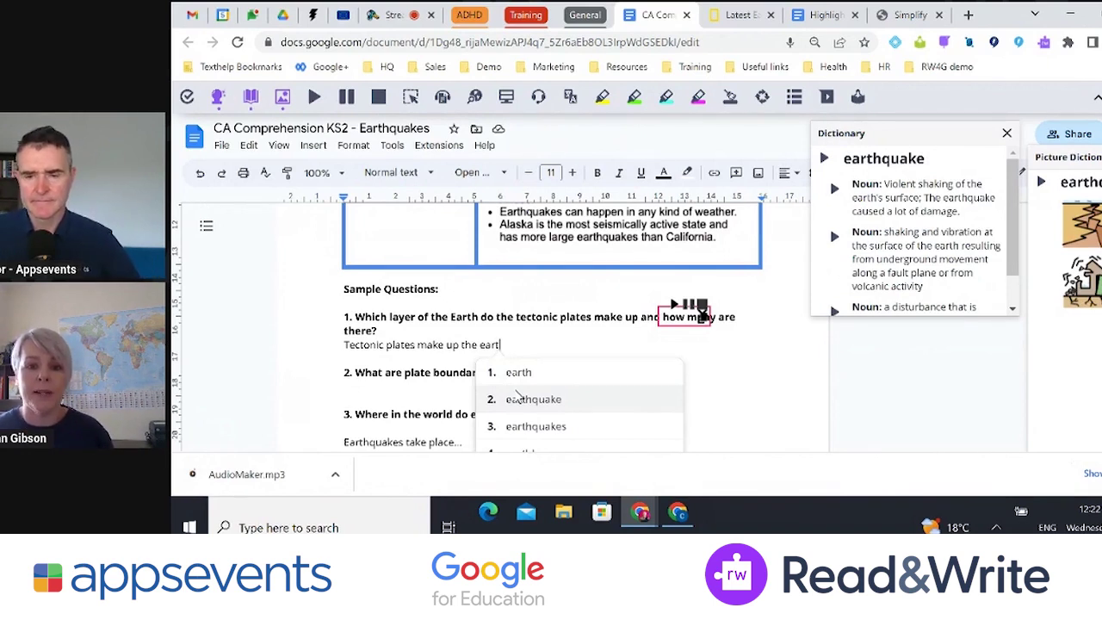
click(518, 375)
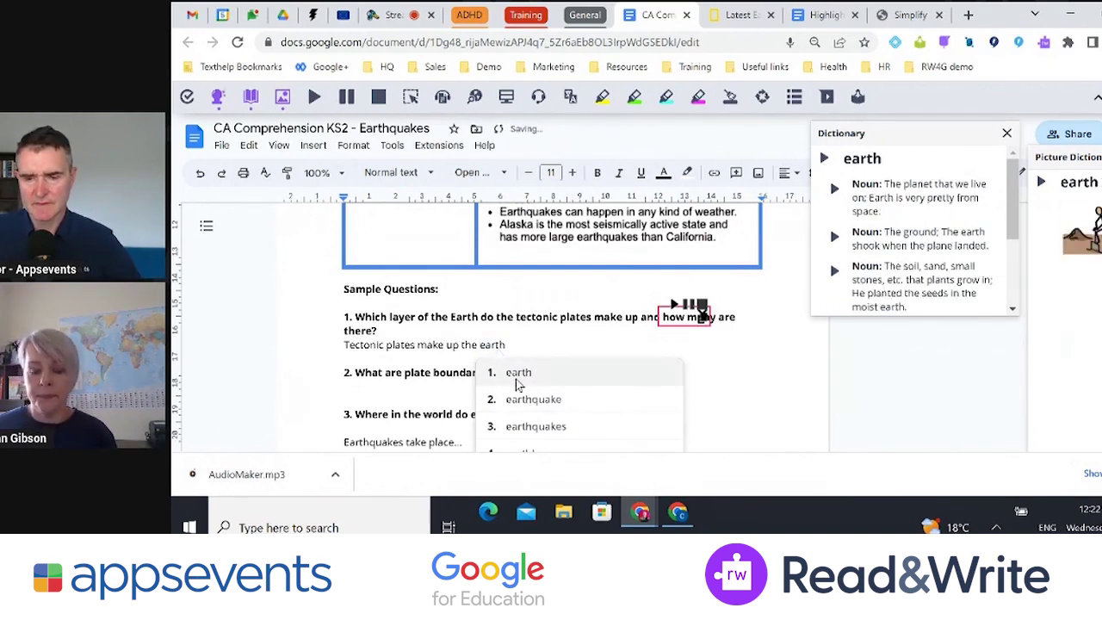
key(BackSpace)
text('s crust)
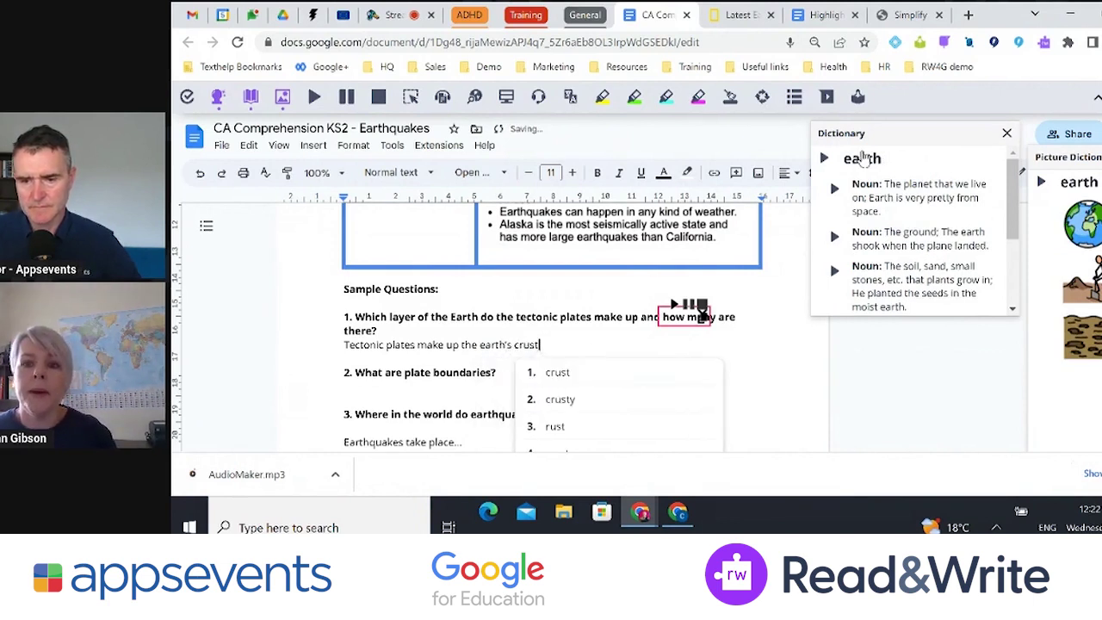
Step: Close the Dictionary, switch word prediction off, and place the cursor under question 2
click(1007, 133)
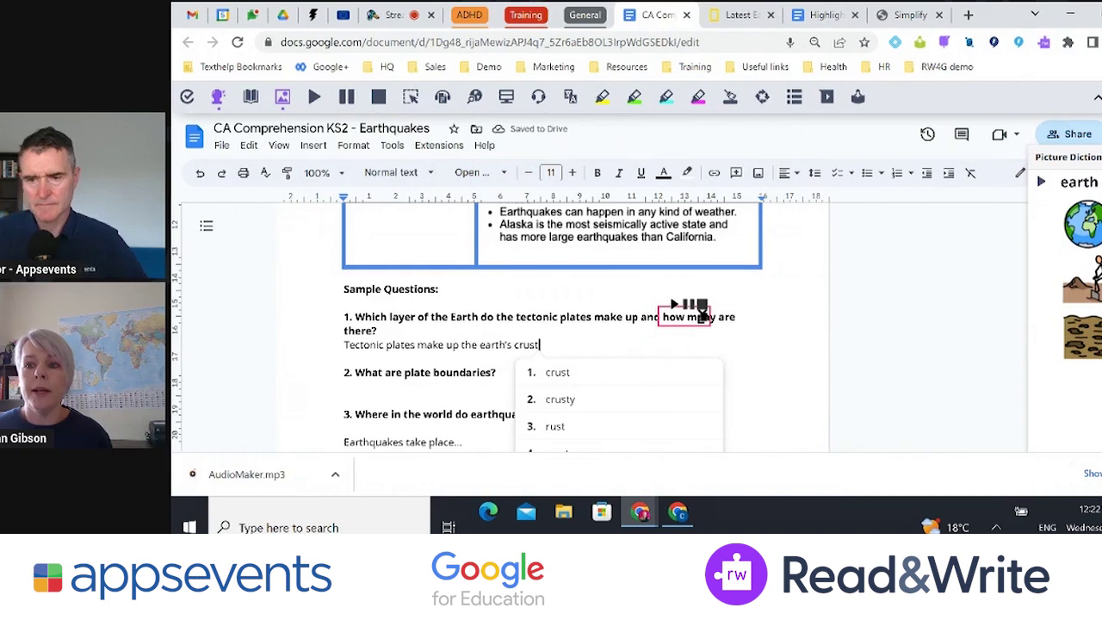
click(218, 97)
scroll(374, 323, down, 2)
click(362, 312)
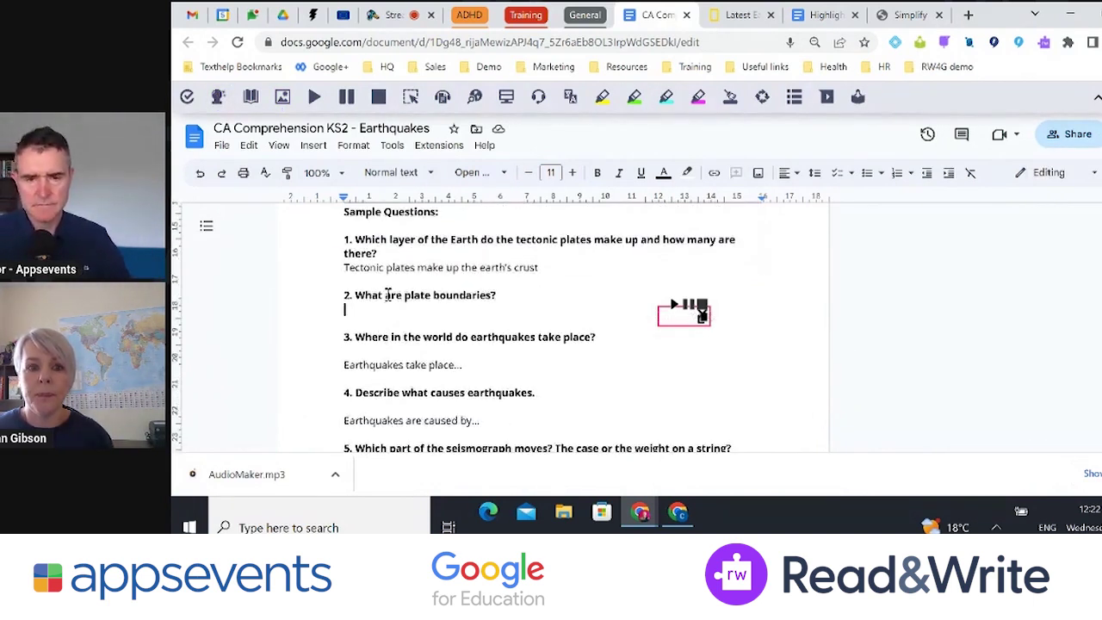
Step: Dictate the question 2 answer with Talk&Type, then try retyping its first word as 'ten' and undo it
click(538, 97)
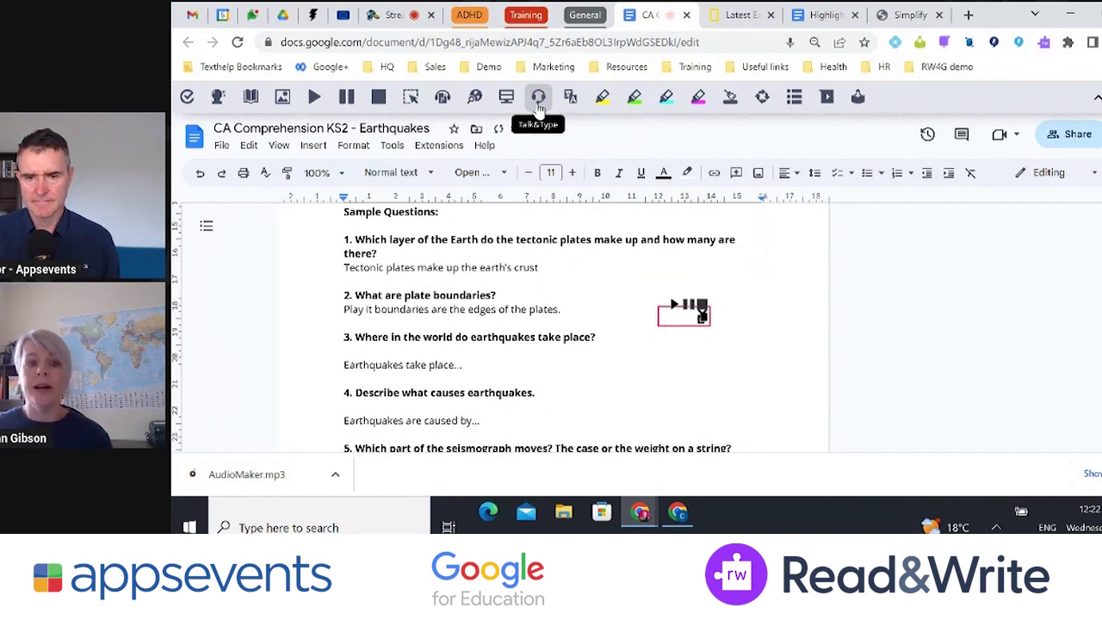
click(362, 312)
key(BackSpace)
key(Delete)
key(Delete)
text(ten)
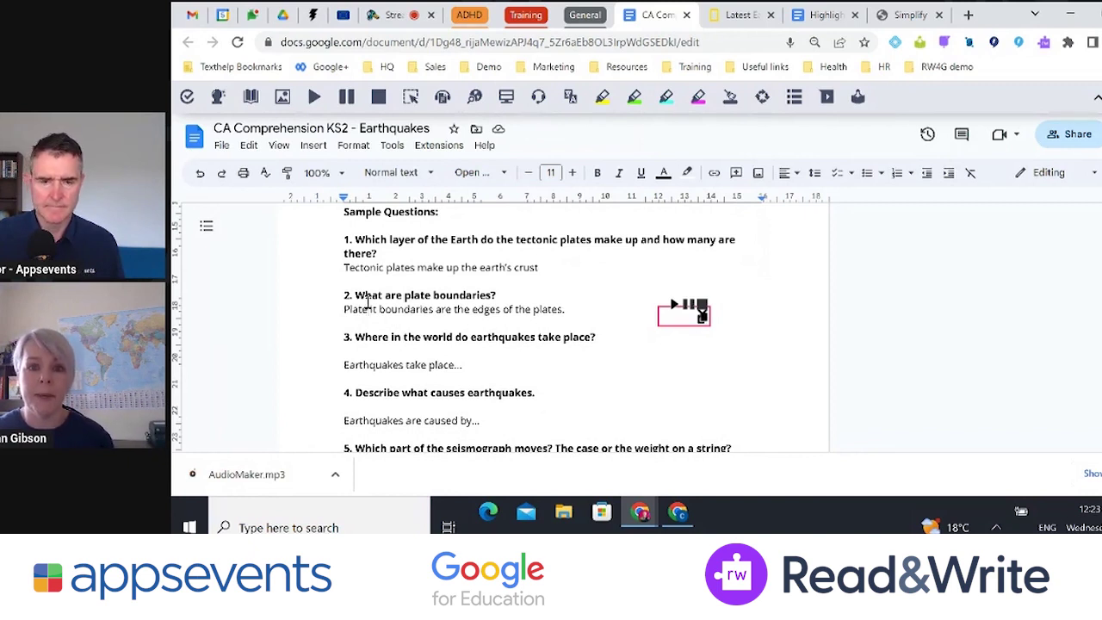
key(ctrl+z)
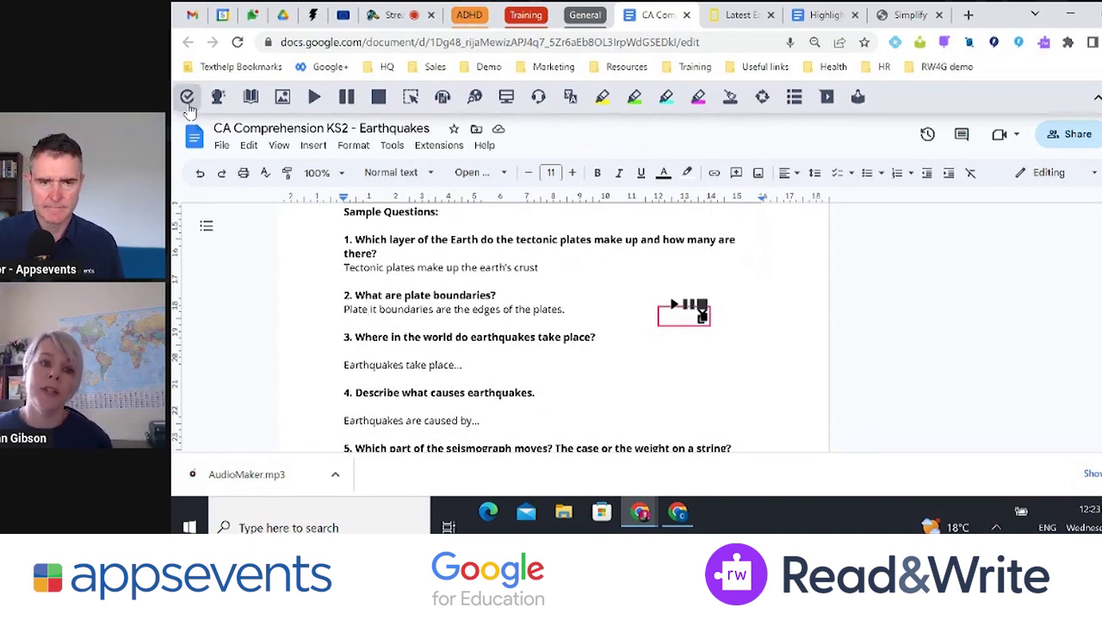